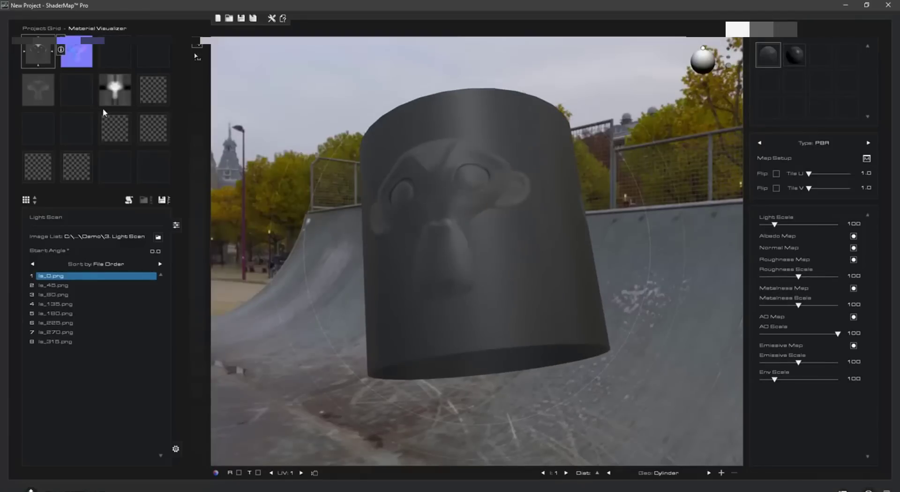
Increase the intensity of the normal map generated from the light scan
{"action": "left_click", "coordinate": [77, 52]}
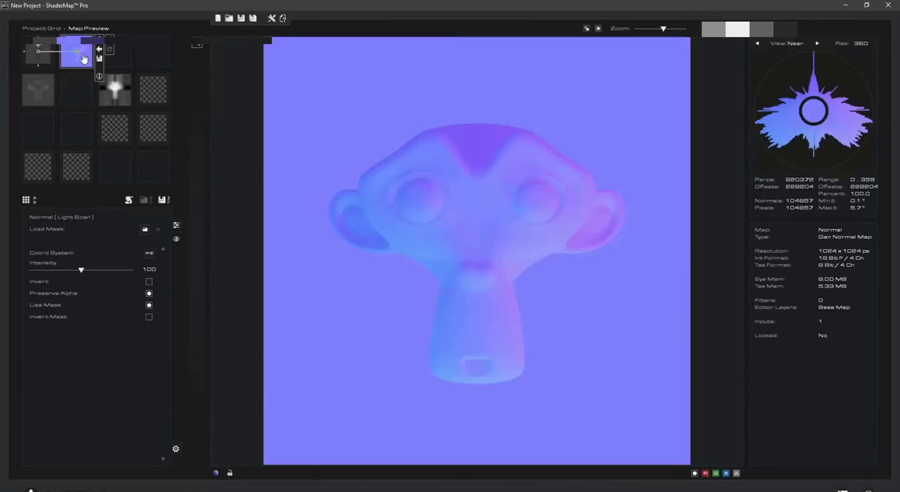
{"action": "left_click_drag", "start_coordinate": [84, 270], "coordinate": [92, 269]}
Load ls_mask.png as the displacement map's mask and set its mask height to 0
{"action": "left_click", "coordinate": [112, 99]}
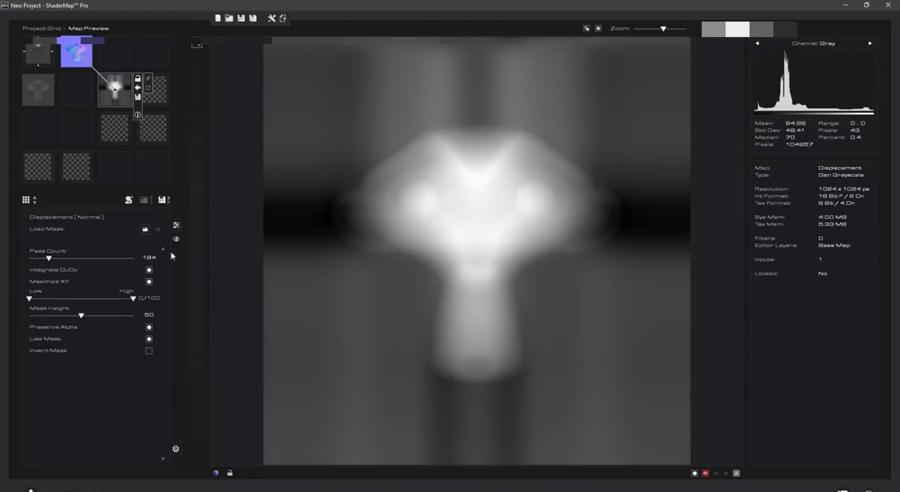
{"action": "left_click", "coordinate": [145, 229]}
{"action": "left_click", "coordinate": [166, 151]}
{"action": "double_click", "coordinate": [166, 151]}
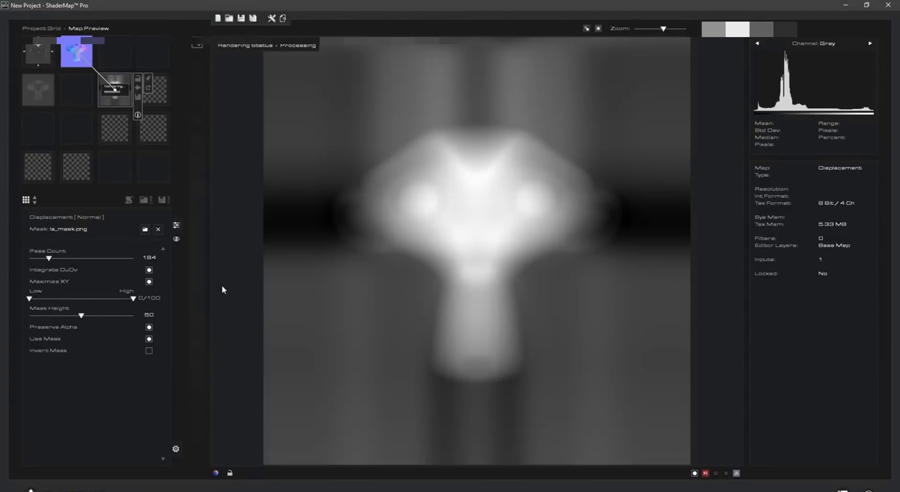
{"action": "left_click_drag", "start_coordinate": [82, 317], "coordinate": [29, 315]}
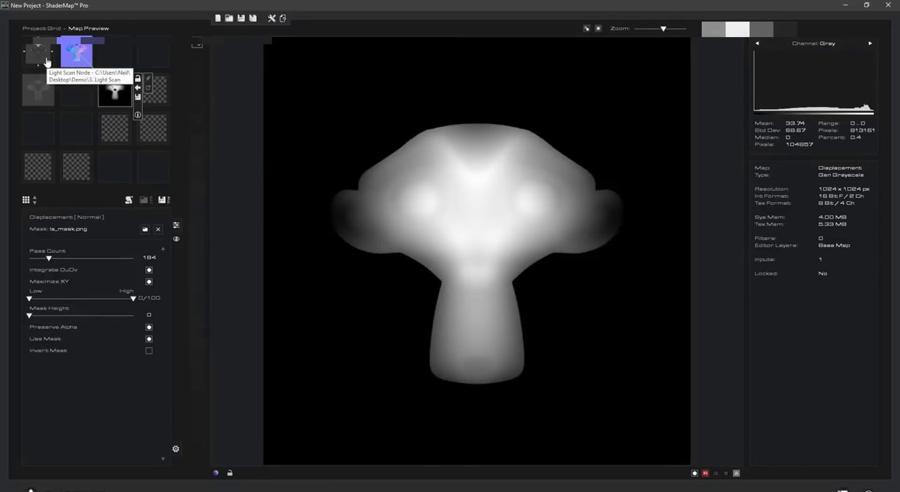
Examine the light scan node's eight source images by selecting each numbered light around the object
{"action": "left_click", "coordinate": [47, 62]}
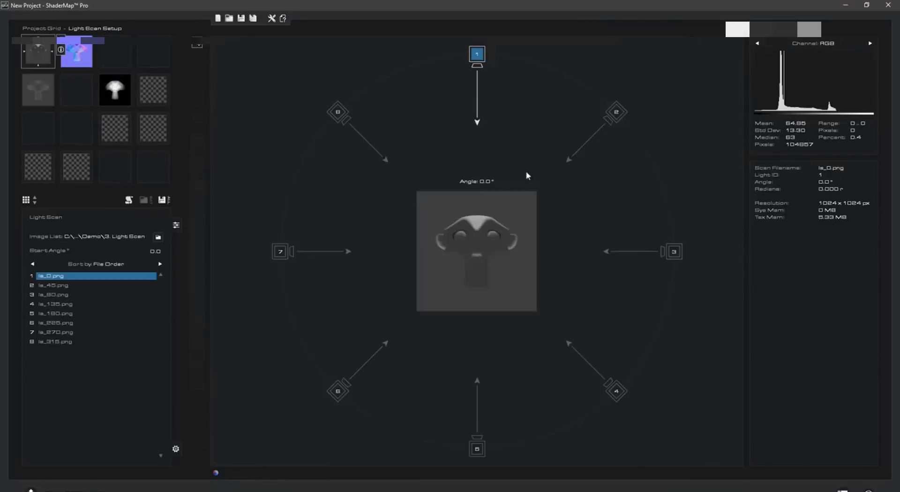
{"action": "left_click", "coordinate": [616, 112]}
{"action": "left_click", "coordinate": [674, 251]}
{"action": "left_click", "coordinate": [617, 397]}
{"action": "left_click", "coordinate": [477, 448]}
{"action": "left_click", "coordinate": [338, 390]}
{"action": "left_click", "coordinate": [280, 251]}
{"action": "left_click", "coordinate": [338, 111]}
{"action": "left_click", "coordinate": [477, 54]}
{"action": "left_click_drag", "start_coordinate": [477, 53], "coordinate": [478, 85]}
Hide the Skate Park environment map behind the model in the material visualizer
{"action": "left_click", "coordinate": [196, 129]}
{"action": "left_click", "coordinate": [724, 84]}
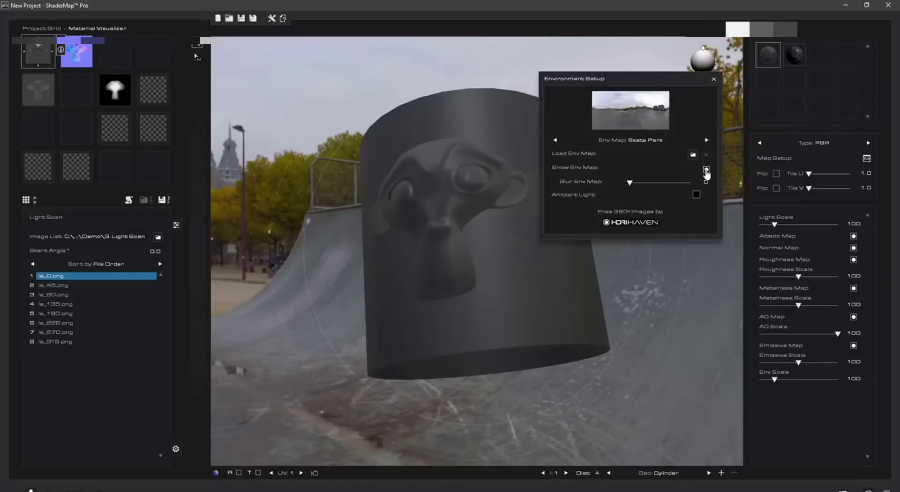
{"action": "left_click", "coordinate": [708, 174]}
Add a Displace material in the third material slot and check it on the preview cylinder
{"action": "right_click", "coordinate": [822, 55]}
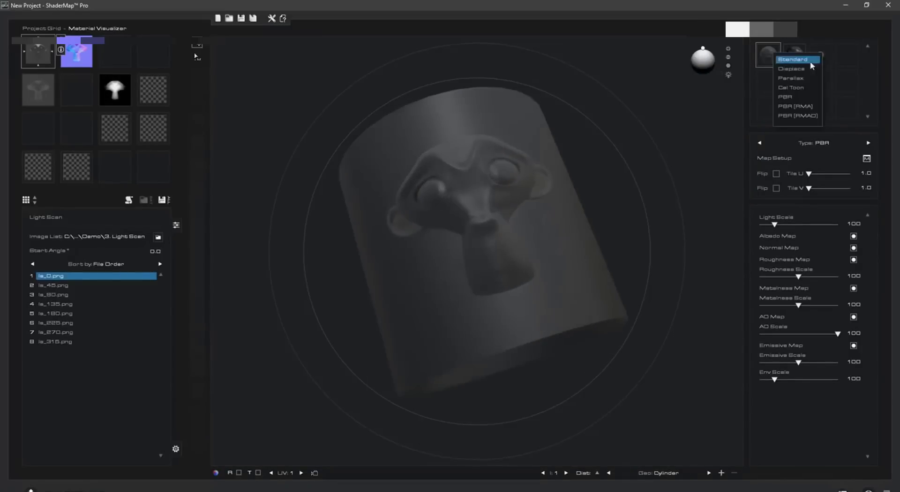
{"action": "left_click", "coordinate": [797, 71]}
{"action": "left_click", "coordinate": [677, 69]}
{"action": "double_click", "coordinate": [726, 97]}
{"action": "left_click", "coordinate": [684, 91]}
{"action": "double_click", "coordinate": [699, 63]}
{"action": "left_click", "coordinate": [766, 199]}
{"action": "left_click_drag", "start_coordinate": [577, 216], "coordinate": [490, 258]}
Review the sort order options for the light scan node's image list
{"action": "left_click", "coordinate": [53, 58]}
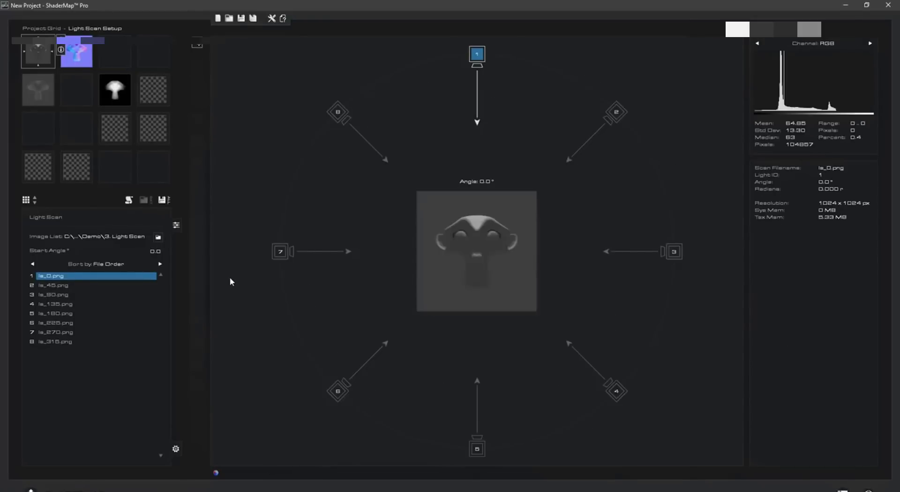
{"action": "left_click", "coordinate": [104, 264]}
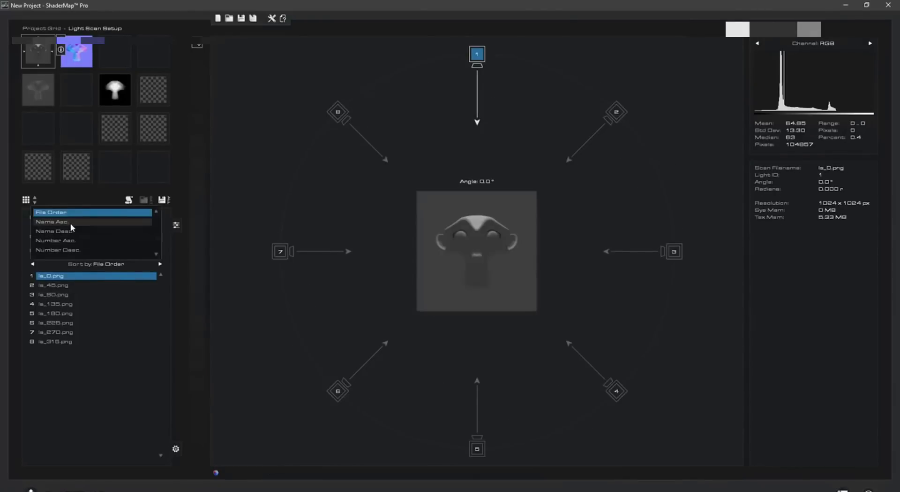
{"action": "left_click", "coordinate": [190, 336]}
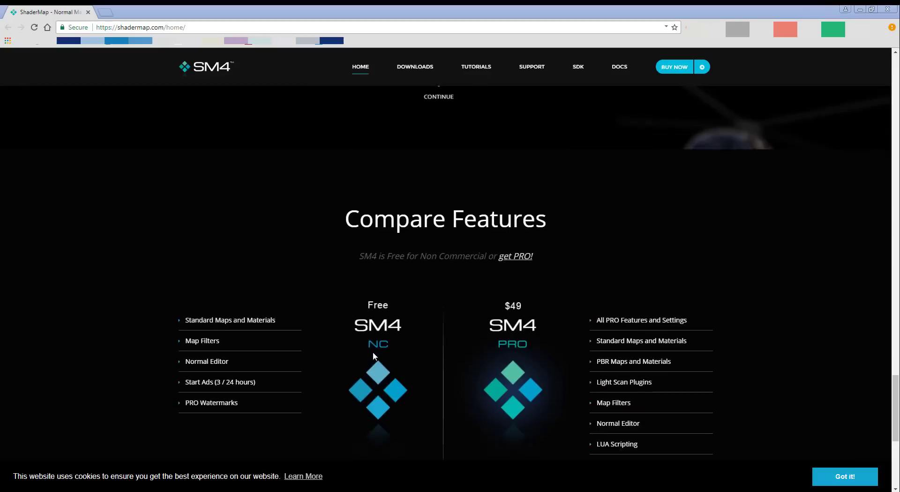
Review the ShaderMap home page, covering map generation, PBR workflow conversion and the comparison of the NC and PRO editions
{"action": "scroll", "coordinate": [372, 351], "scroll_direction": "up", "scroll_amount": 2}
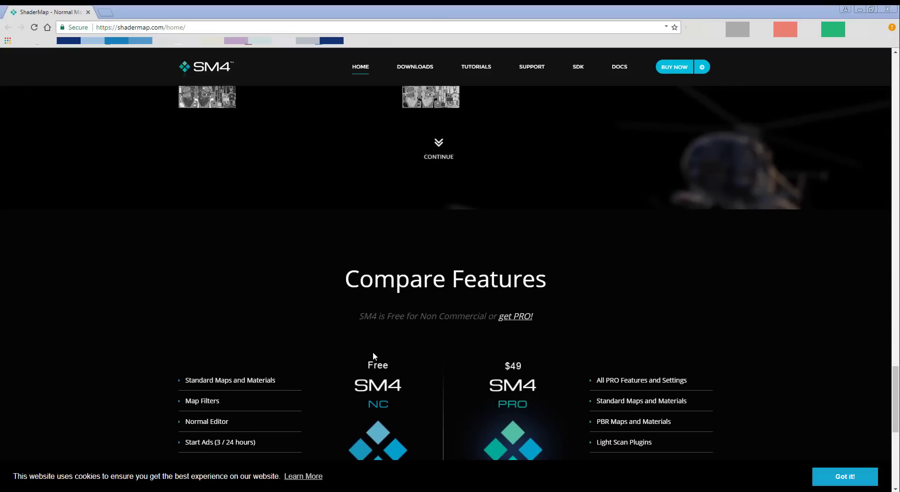
{"action": "scroll", "coordinate": [373, 351], "scroll_direction": "up", "scroll_amount": 4}
{"action": "scroll", "coordinate": [373, 356], "scroll_direction": "up", "scroll_amount": 15}
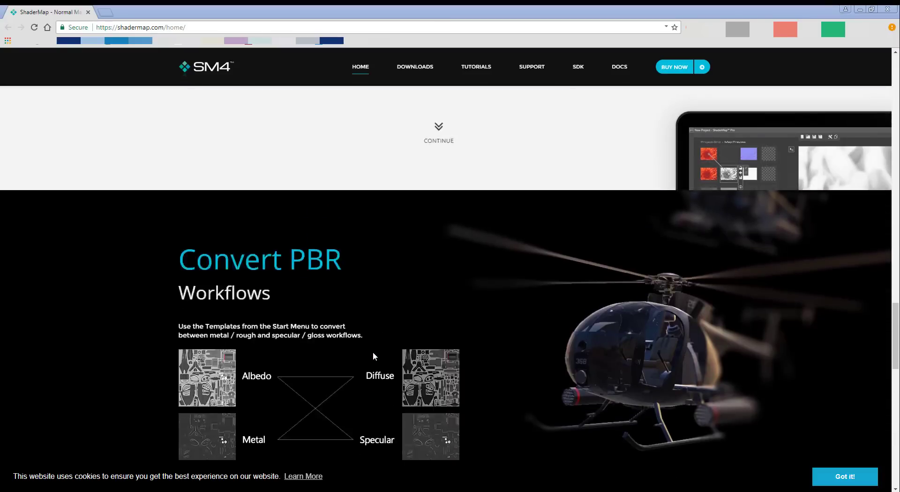
{"action": "scroll", "coordinate": [374, 355], "scroll_direction": "down", "scroll_amount": 10}
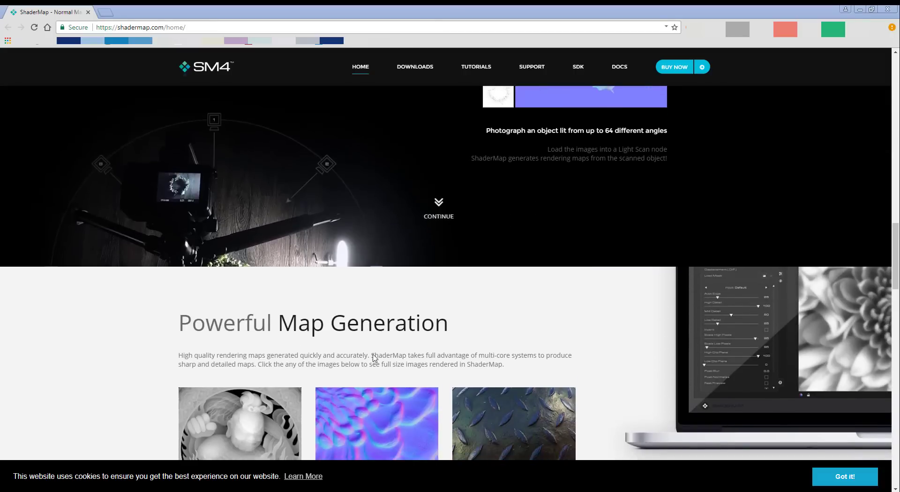
{"action": "scroll", "coordinate": [373, 358], "scroll_direction": "down", "scroll_amount": 13}
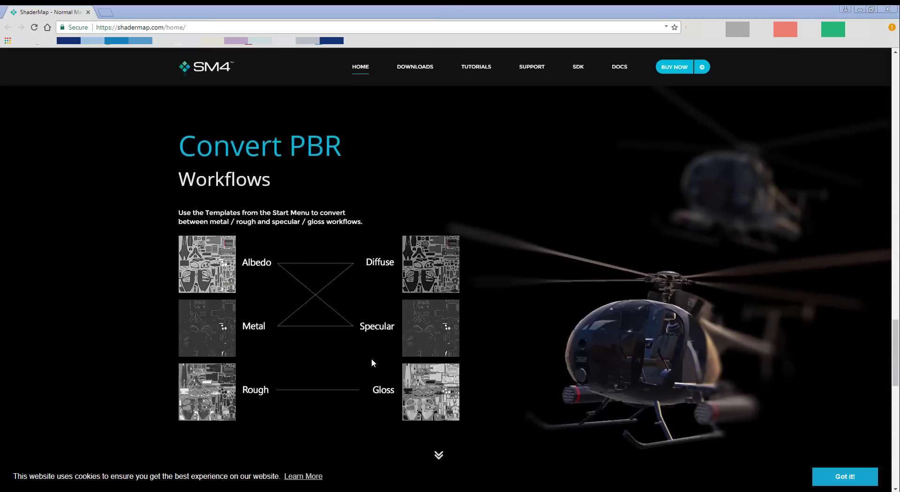
{"action": "scroll", "coordinate": [371, 361], "scroll_direction": "up", "scroll_amount": 3}
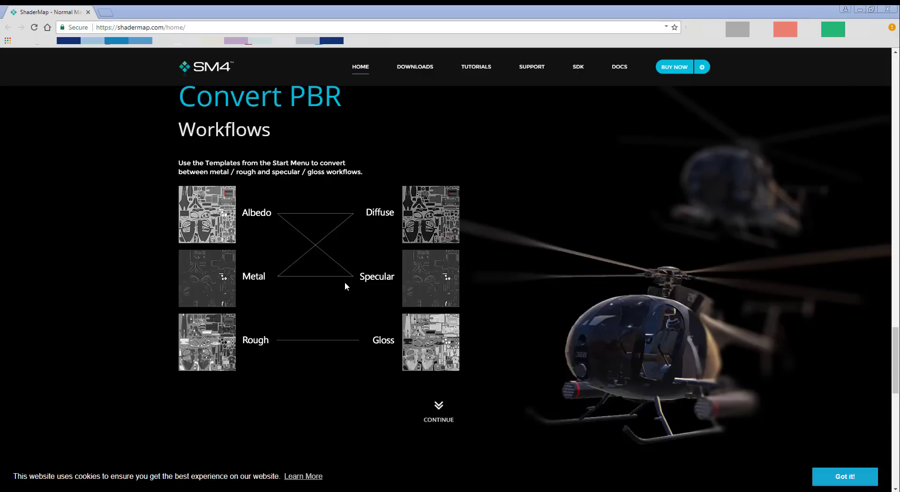
{"action": "scroll", "coordinate": [345, 281], "scroll_direction": "down", "scroll_amount": 5}
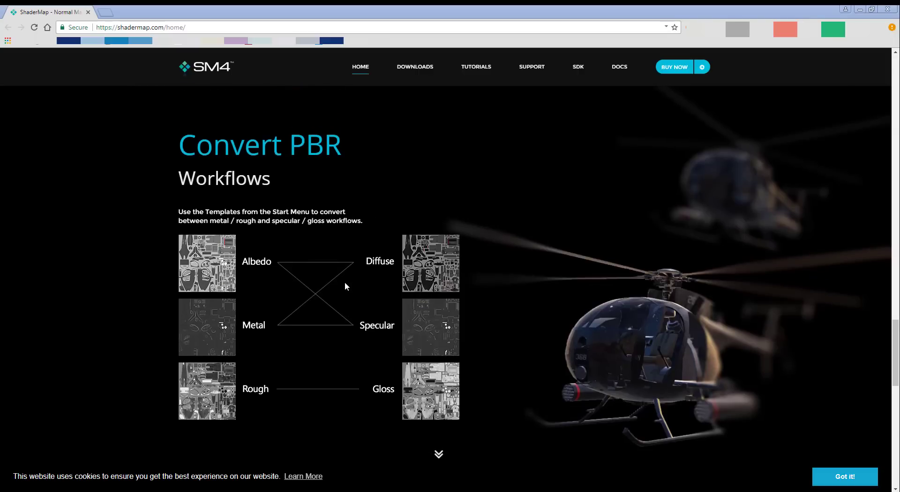
{"action": "scroll", "coordinate": [345, 284], "scroll_direction": "down", "scroll_amount": 3}
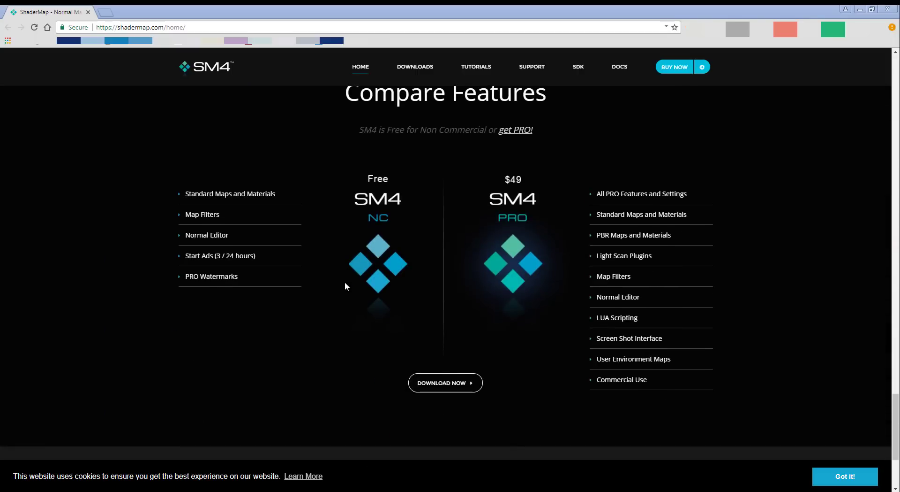
{"action": "scroll", "coordinate": [344, 285], "scroll_direction": "down", "scroll_amount": 3}
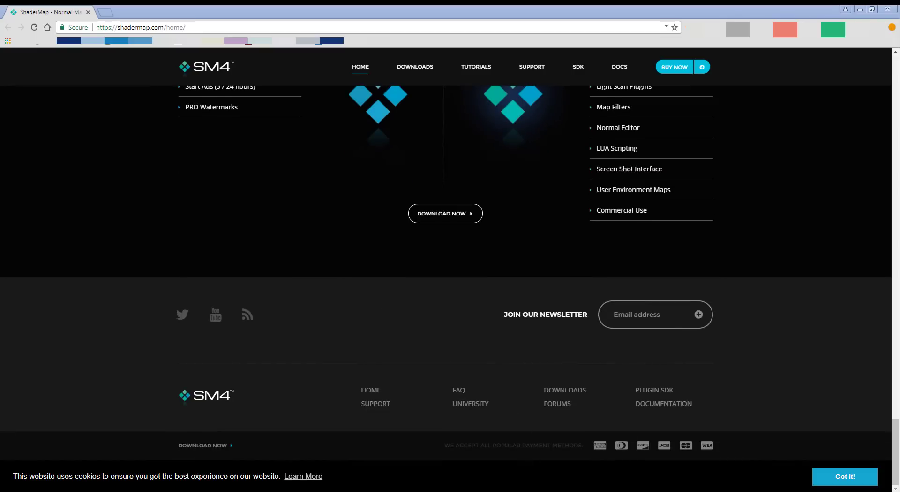
Switch to the open ShaderMap Non Commercial window
{"action": "mouse_move", "coordinate": [585, 488]}
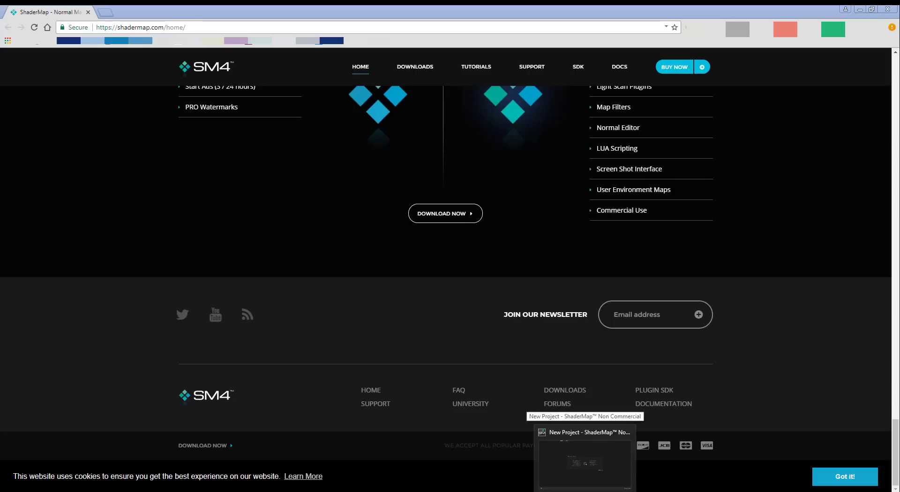
{"action": "left_click", "coordinate": [585, 464]}
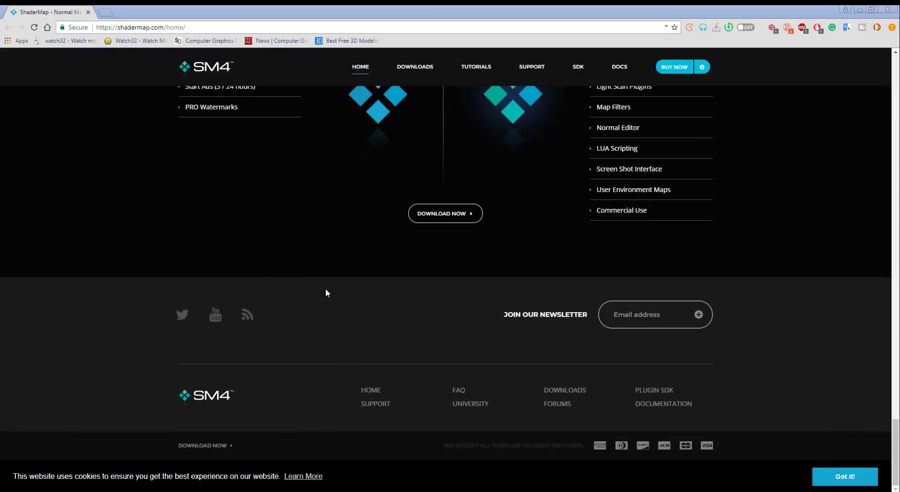
Review the ShaderMap 4 feature overview in the browser and check the Pro license price on the purchase page
{"action": "scroll", "coordinate": [327, 304], "scroll_direction": "up", "scroll_amount": 10}
{"action": "scroll", "coordinate": [327, 304], "scroll_direction": "up", "scroll_amount": 15}
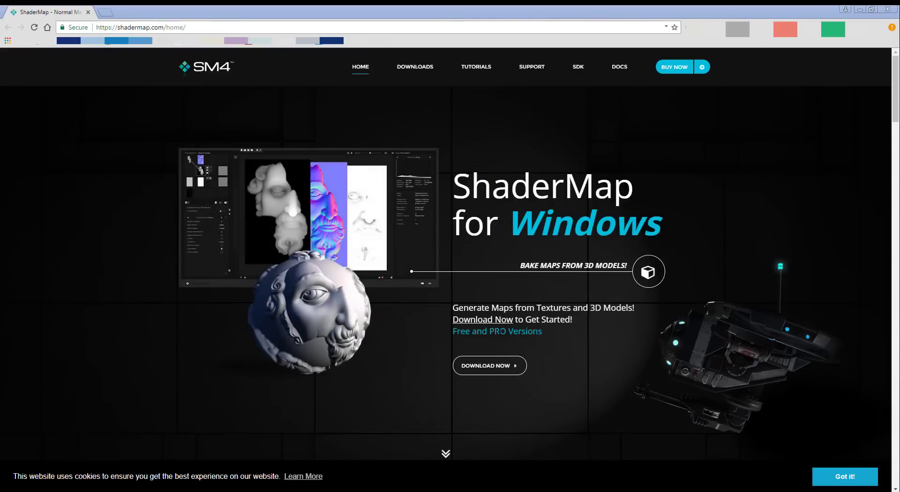
{"action": "scroll", "coordinate": [534, 342], "scroll_direction": "down", "scroll_amount": 5}
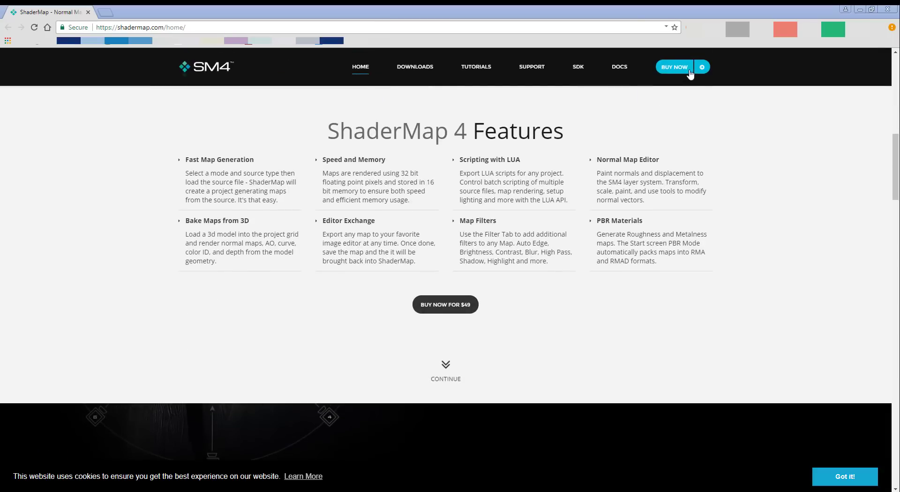
{"action": "left_click", "coordinate": [673, 69]}
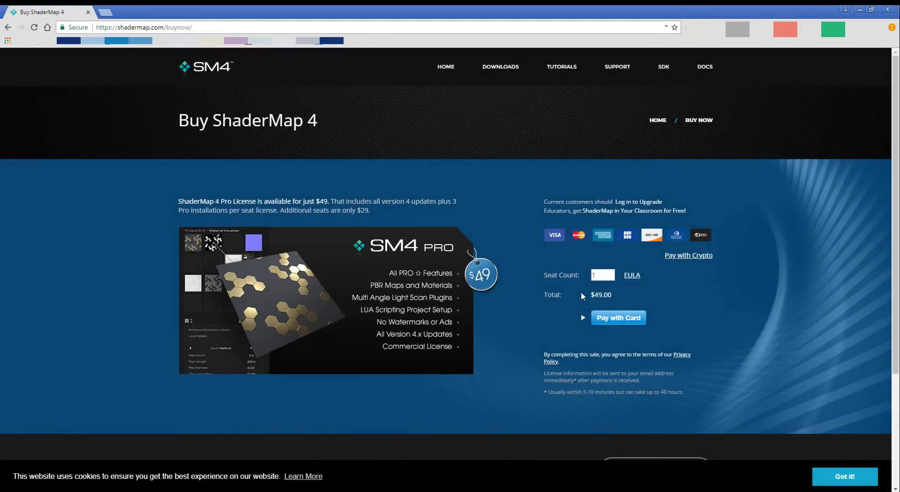
{"action": "double_click", "coordinate": [601, 294]}
{"action": "scroll", "coordinate": [358, 315], "scroll_direction": "down", "scroll_amount": 3}
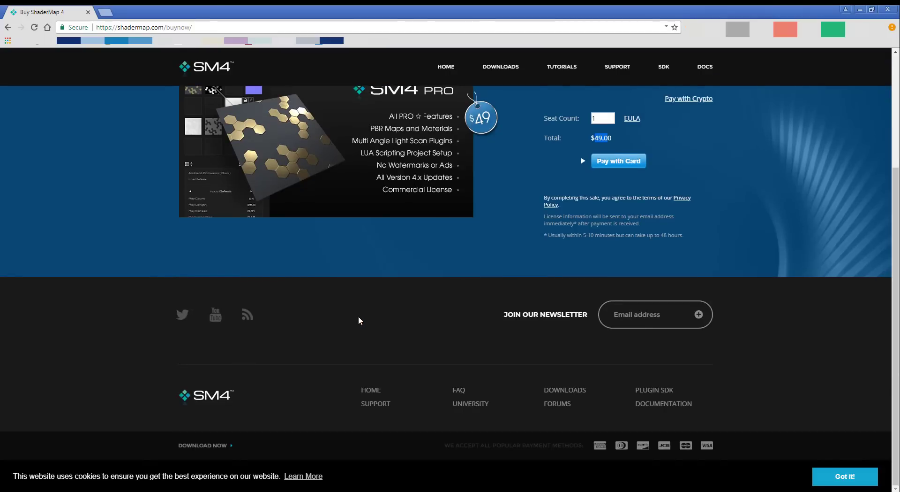
{"action": "scroll", "coordinate": [358, 316], "scroll_direction": "up", "scroll_amount": 3}
Switch to ShaderMap Non Commercial and examine the project modes offered on its start screen
{"action": "left_click", "coordinate": [582, 490]}
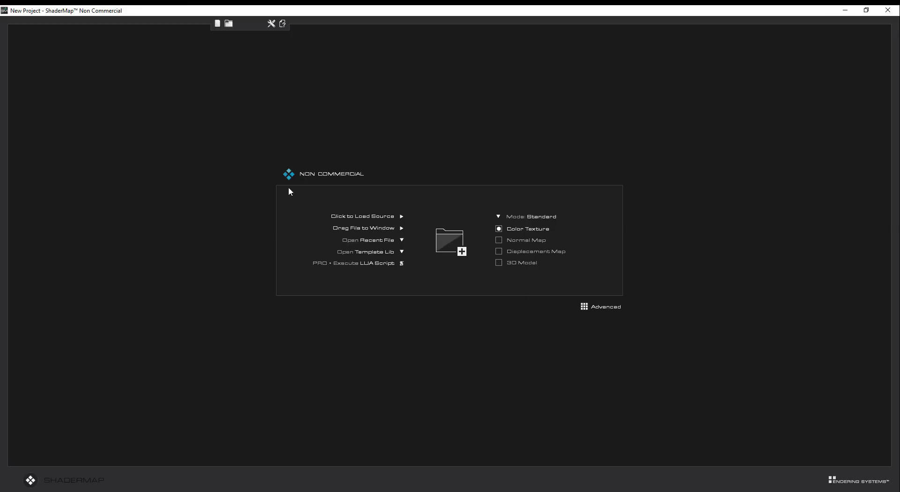
{"action": "left_click", "coordinate": [535, 218]}
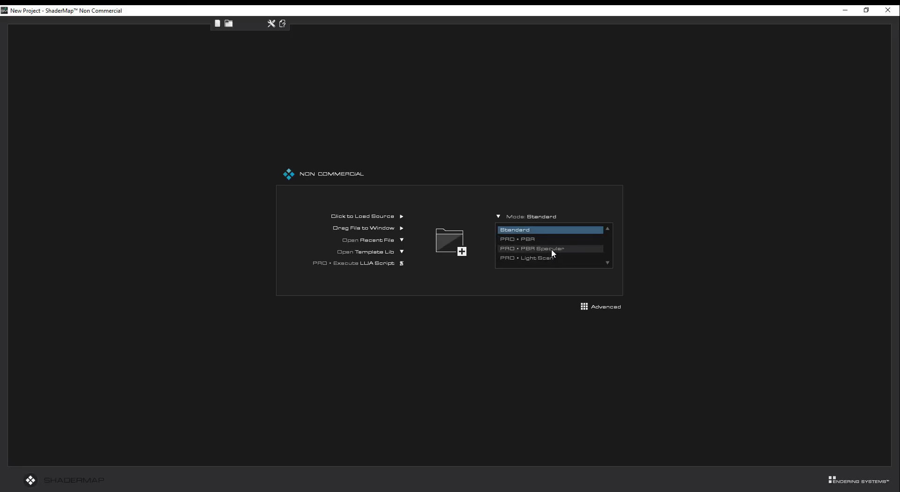
{"action": "left_click", "coordinate": [549, 278]}
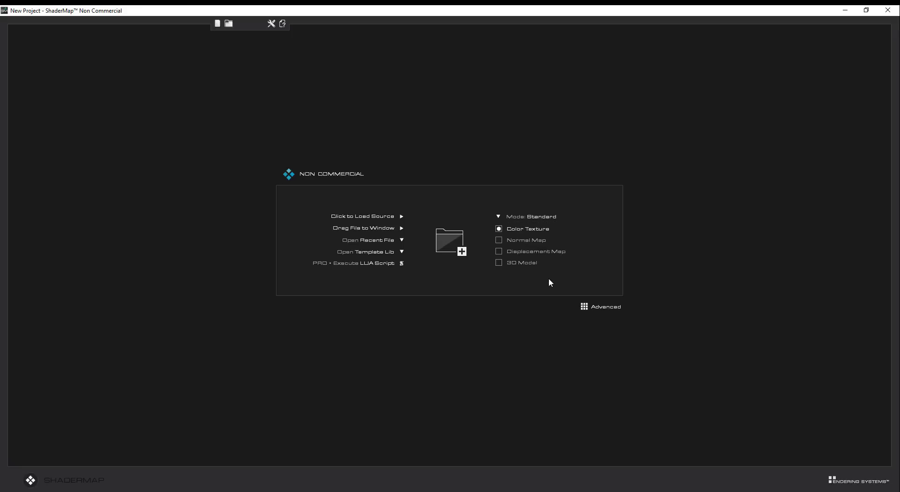
{"action": "left_click", "coordinate": [529, 217]}
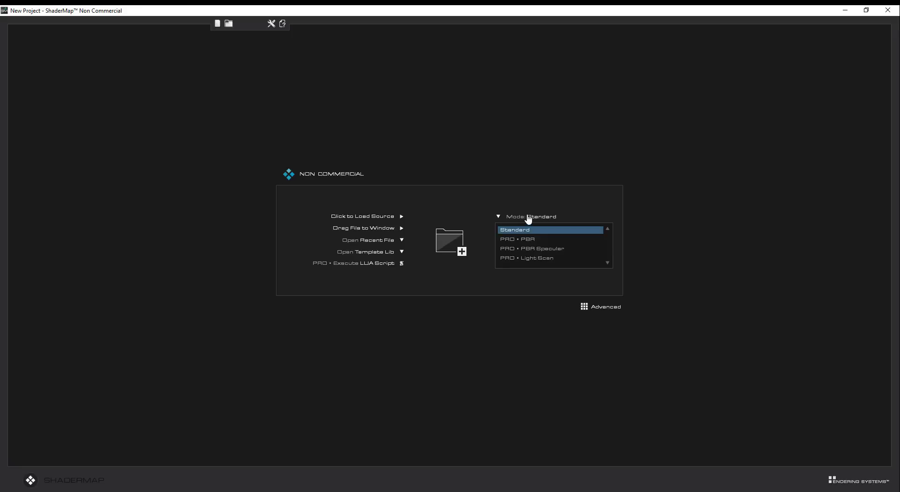
{"action": "left_click", "coordinate": [487, 281]}
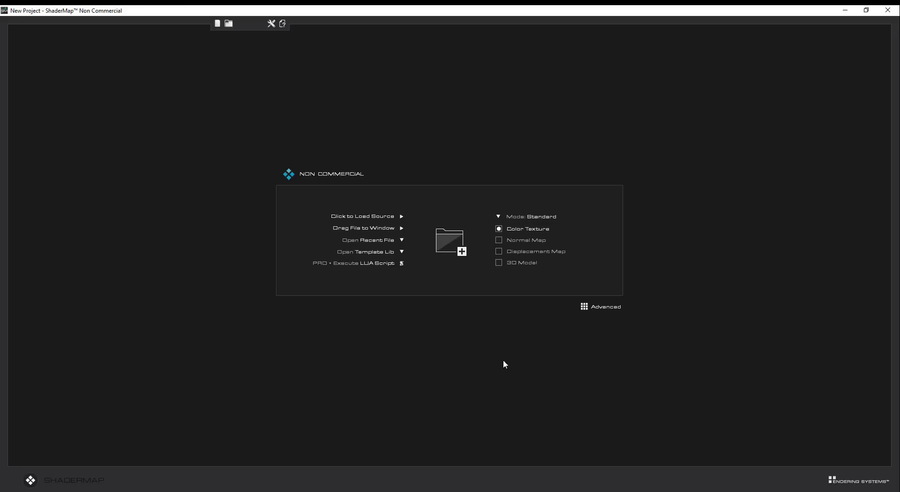
{"action": "left_click", "coordinate": [537, 218]}
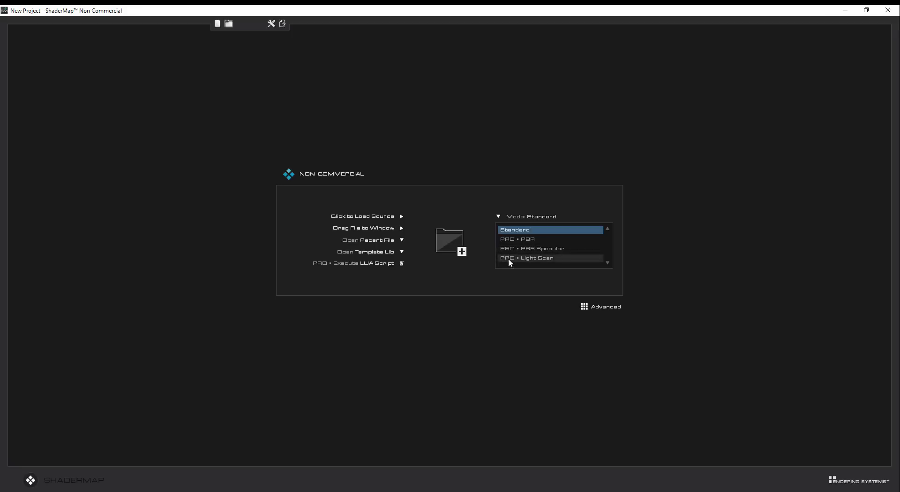
{"action": "left_click", "coordinate": [484, 283]}
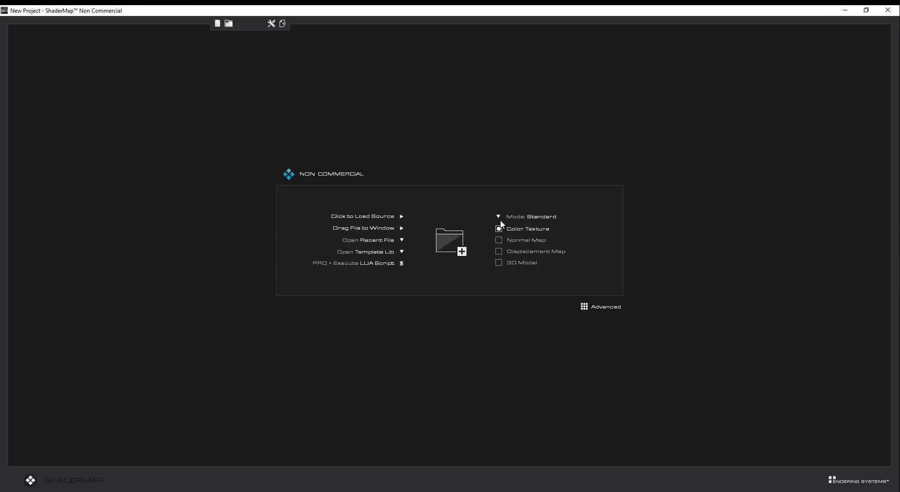
Load stones-1 (1).jpg as the color texture source for a Standard mode project
{"action": "left_click", "coordinate": [453, 252]}
{"action": "left_click", "coordinate": [415, 254]}
{"action": "left_click", "coordinate": [450, 243]}
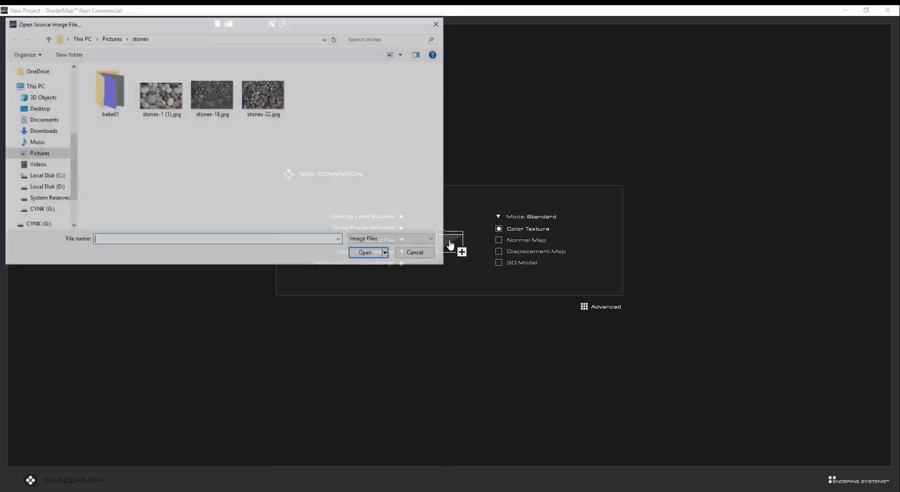
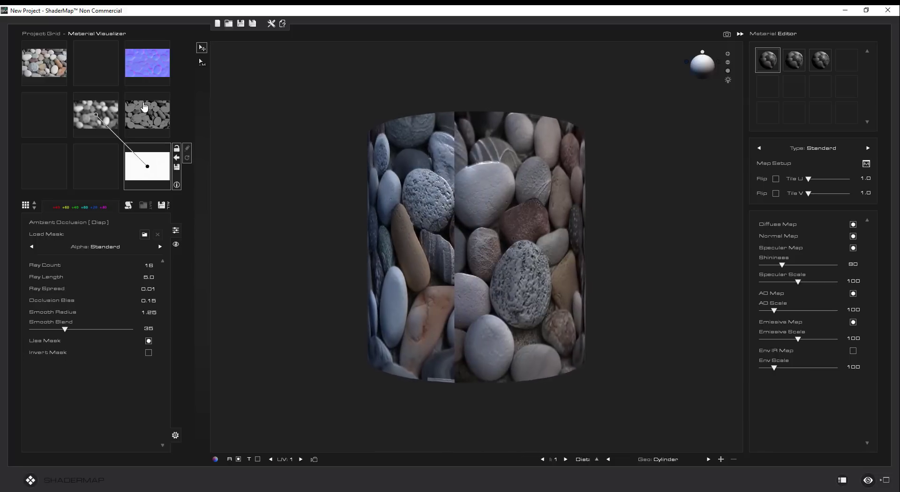
Examine the settings of the normal, specular and displacement maps generated from the stones texture
{"action": "left_click", "coordinate": [150, 82]}
{"action": "left_click", "coordinate": [152, 114]}
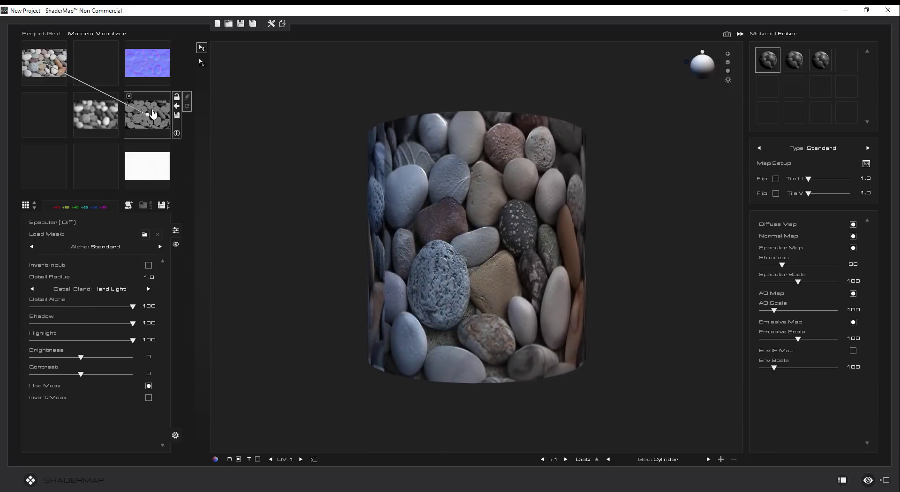
{"action": "left_click", "coordinate": [92, 121]}
{"action": "left_click", "coordinate": [140, 72]}
{"action": "left_click", "coordinate": [151, 117]}
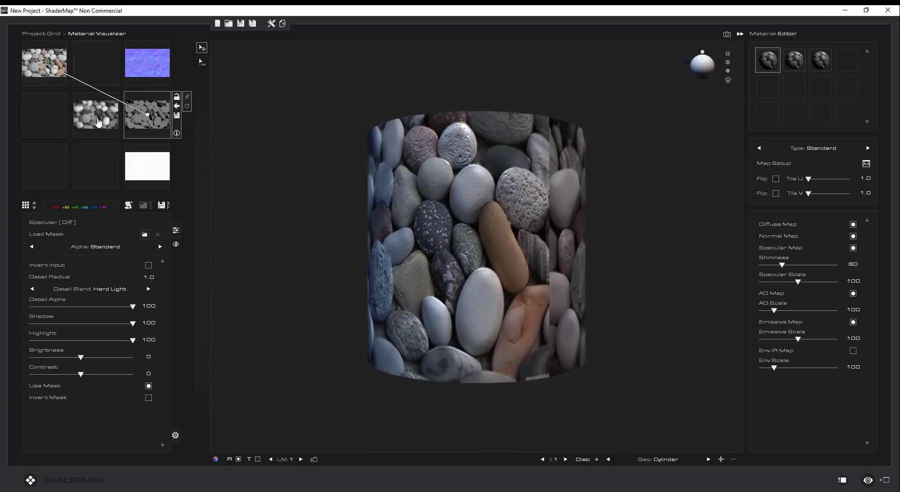
Review the full list of displacement map settings and compare them with the normal map's settings
{"action": "left_click", "coordinate": [98, 122]}
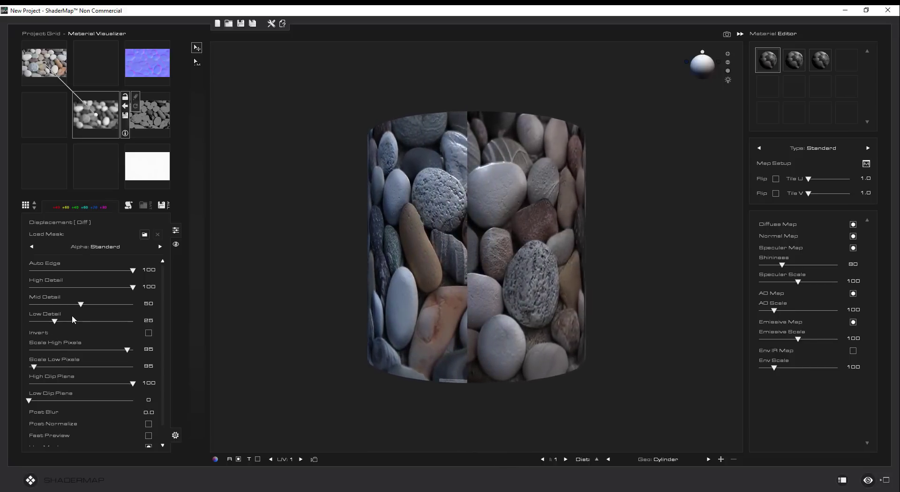
{"action": "scroll", "coordinate": [78, 311], "scroll_direction": "down", "scroll_amount": 1}
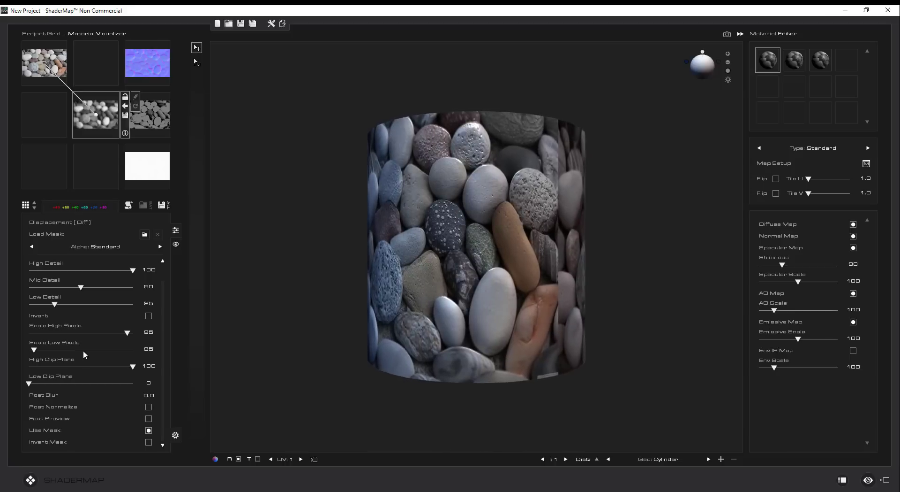
{"action": "left_click", "coordinate": [143, 71]}
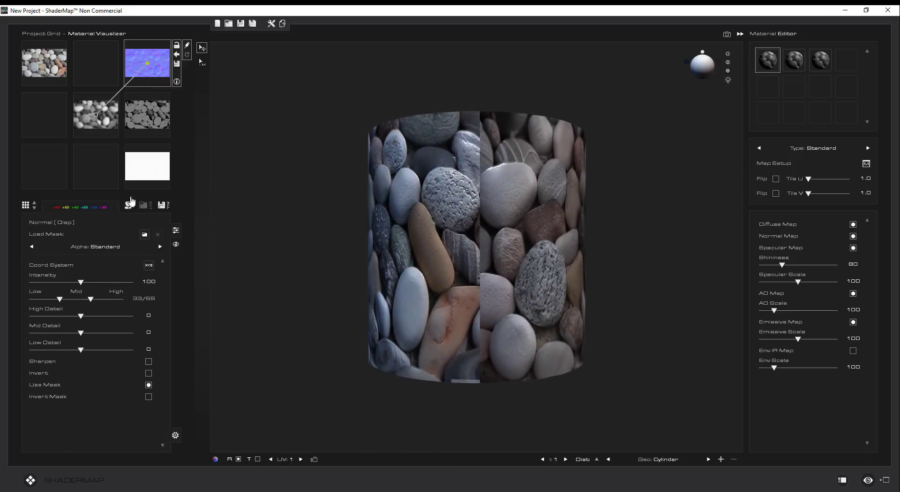
{"action": "left_click", "coordinate": [90, 131]}
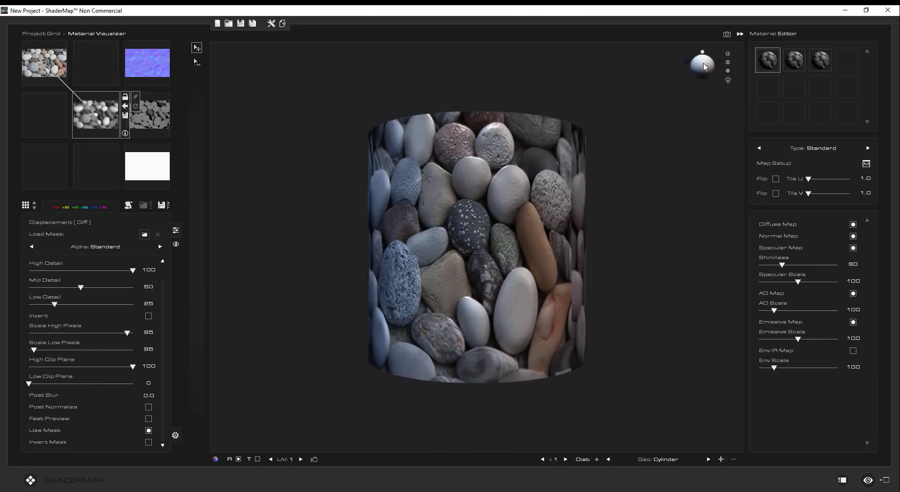
Shift the preview light slightly and raise the normal map's intensity to about 456
{"action": "mouse_move", "coordinate": [711, 76]}
{"action": "left_mouse_down"}
{"action": "mouse_move", "coordinate": [702, 56]}
{"action": "mouse_move", "coordinate": [719, 67]}
{"action": "mouse_move", "coordinate": [710, 57]}
{"action": "mouse_move", "coordinate": [704, 74]}
{"action": "mouse_move", "coordinate": [719, 65]}
{"action": "mouse_move", "coordinate": [704, 59]}
{"action": "mouse_move", "coordinate": [716, 63]}
{"action": "mouse_move", "coordinate": [719, 51]}
{"action": "mouse_move", "coordinate": [704, 60]}
{"action": "mouse_move", "coordinate": [715, 65]}
{"action": "mouse_move", "coordinate": [713, 54]}
{"action": "mouse_move", "coordinate": [701, 59]}
{"action": "mouse_move", "coordinate": [706, 52]}
{"action": "left_mouse_up"}
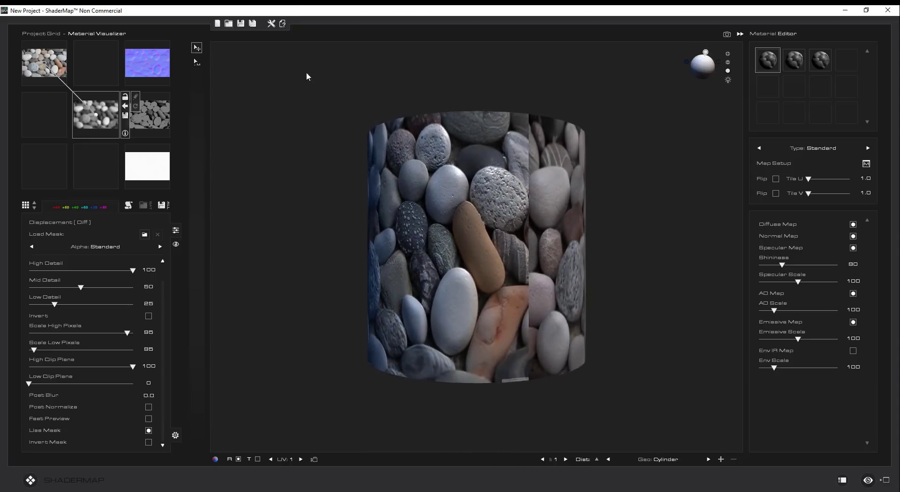
{"action": "left_click", "coordinate": [147, 69]}
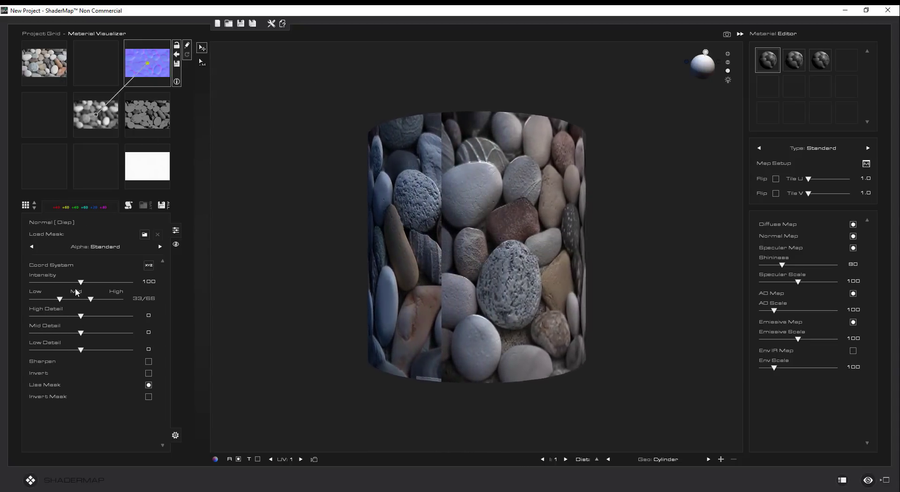
{"action": "left_click_drag", "start_coordinate": [81, 282], "coordinate": [133, 282]}
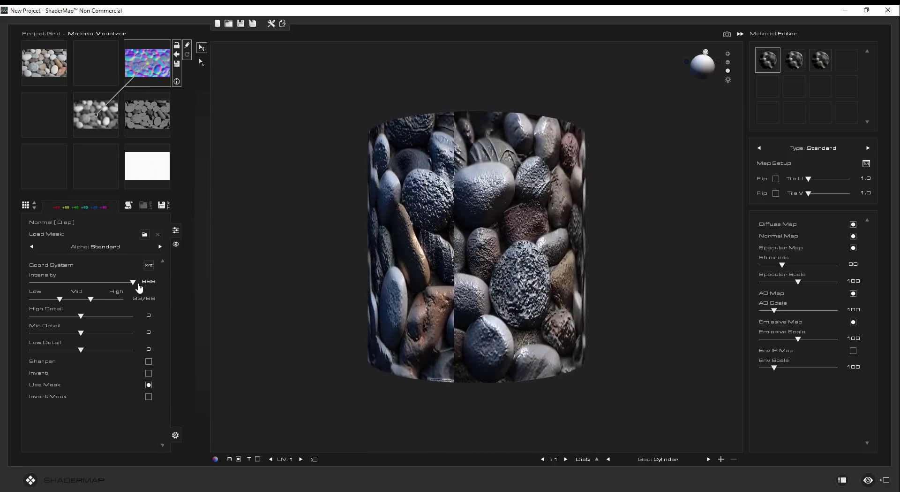
{"action": "mouse_move", "coordinate": [132, 282]}
{"action": "left_mouse_down"}
{"action": "mouse_move", "coordinate": [110, 283]}
{"action": "mouse_move", "coordinate": [128, 284]}
{"action": "left_mouse_up"}
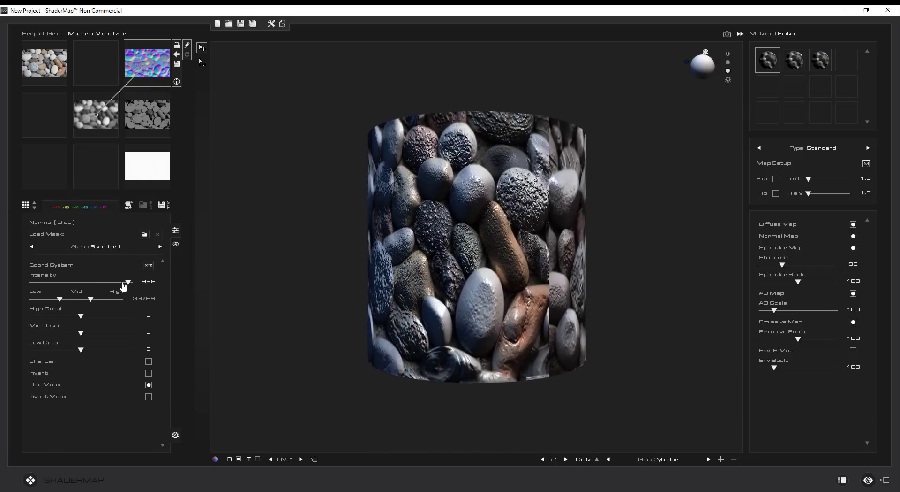
{"action": "left_click_drag", "start_coordinate": [124, 284], "coordinate": [116, 284]}
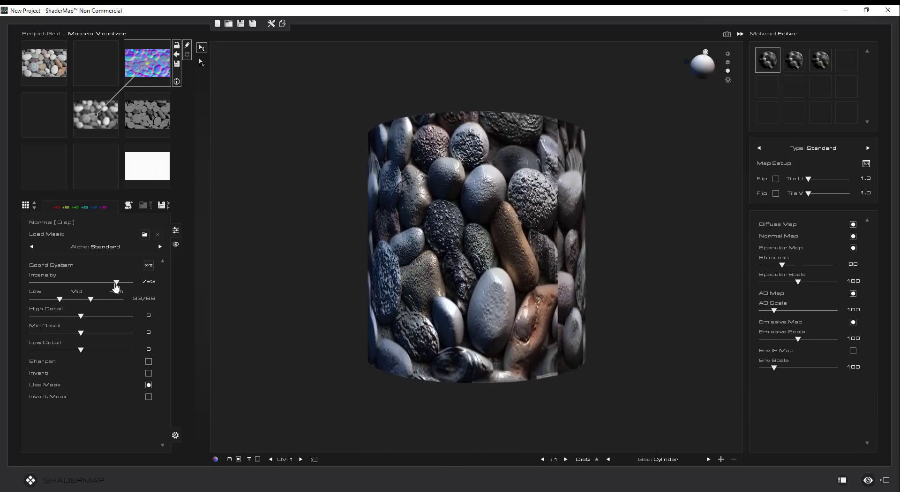
{"action": "left_click_drag", "start_coordinate": [116, 282], "coordinate": [101, 282]}
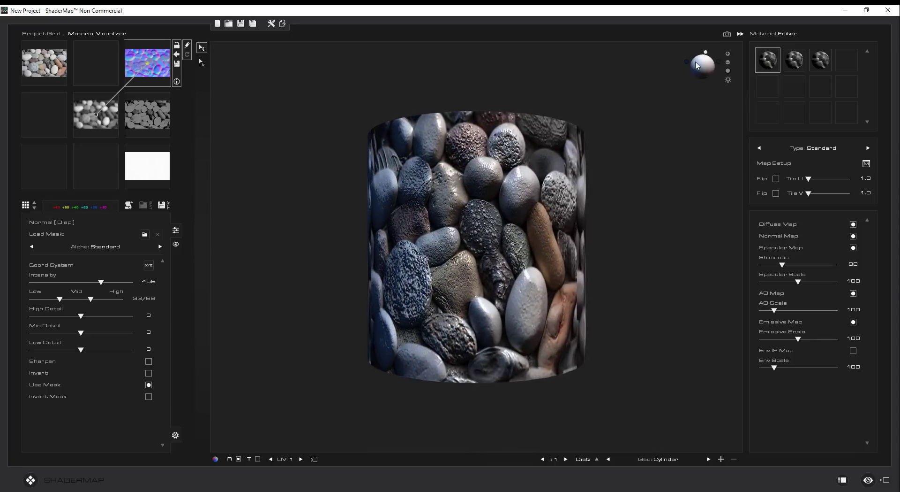
Preview the stones material on the sphere and cube geometries, and inspect it again on the cylinder
{"action": "left_click", "coordinate": [609, 460]}
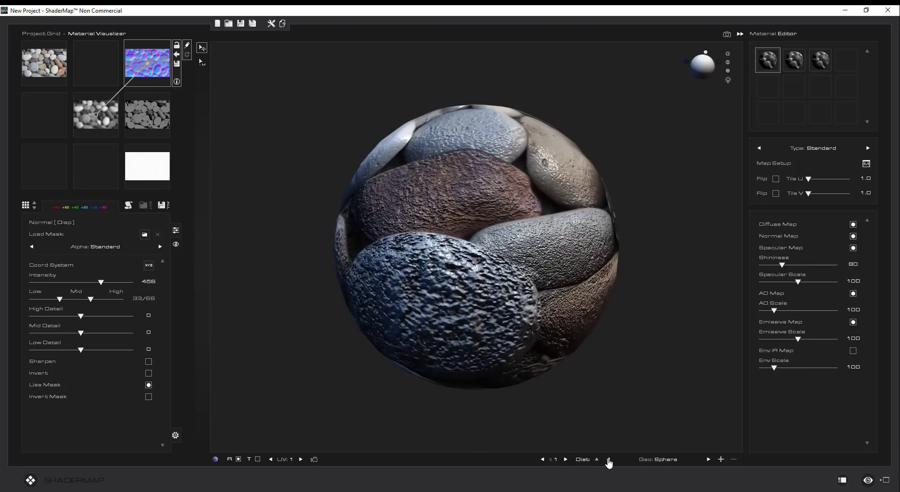
{"action": "left_click", "coordinate": [609, 460]}
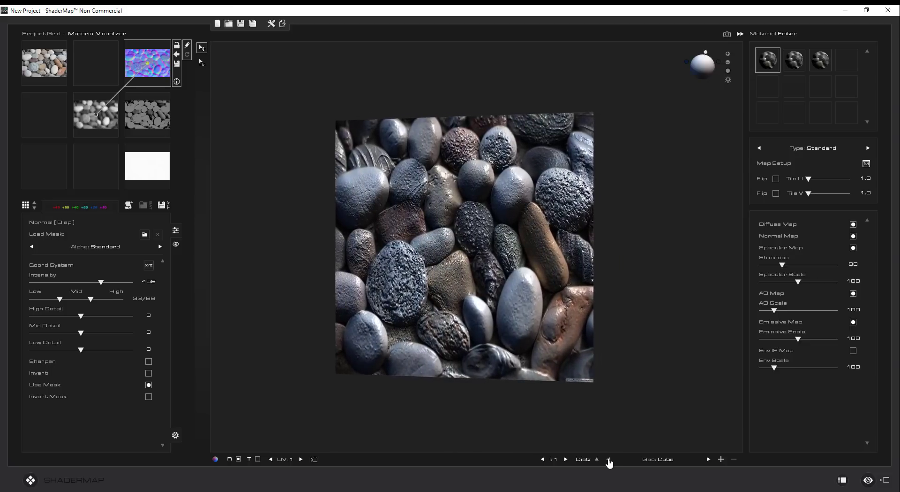
{"action": "left_click", "coordinate": [609, 460]}
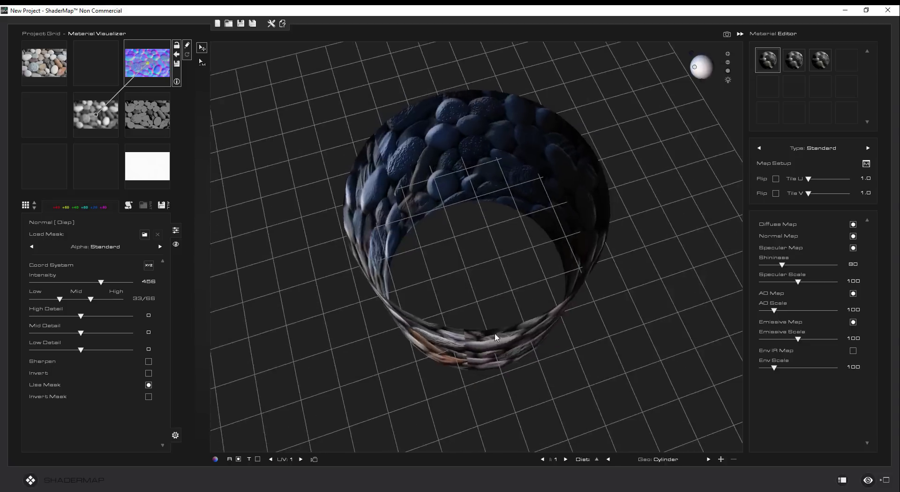
{"action": "left_click_drag", "start_coordinate": [557, 138], "coordinate": [342, 276]}
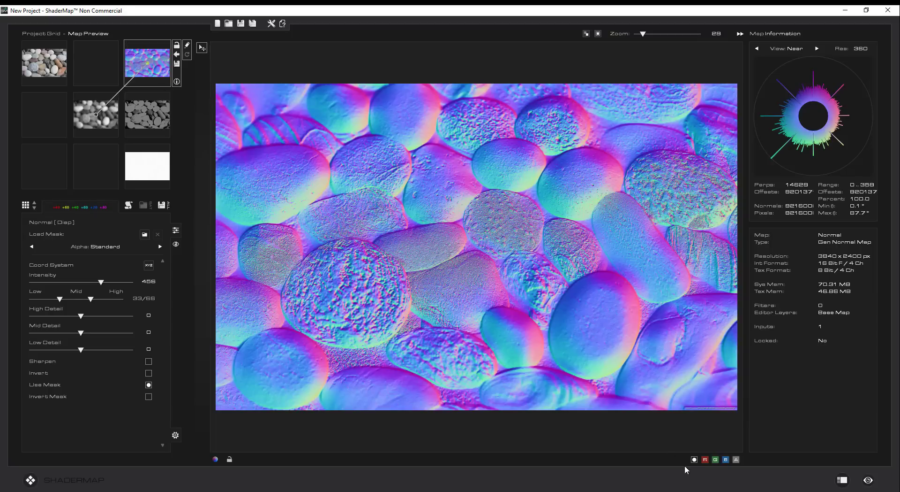
Inspect the normal map's red, green, blue and alpha channels in the map preview, and restore the all-channels display
{"action": "left_click", "coordinate": [705, 460]}
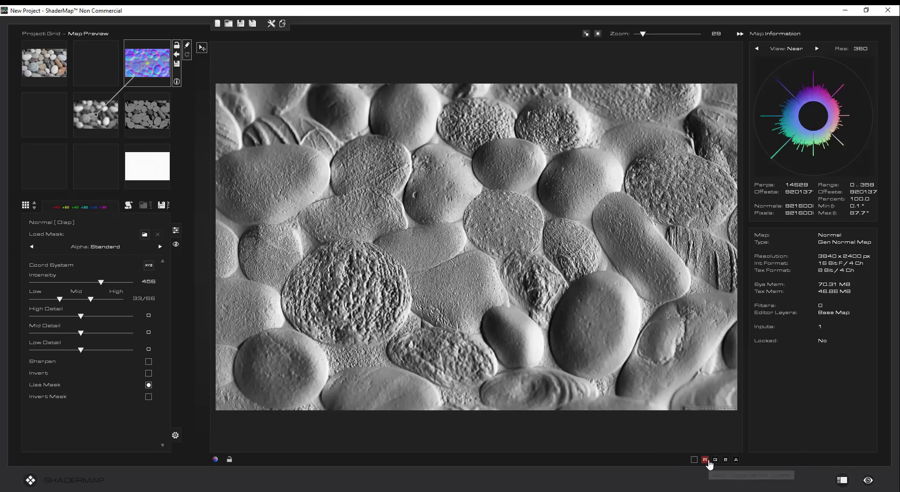
{"action": "left_click", "coordinate": [695, 460]}
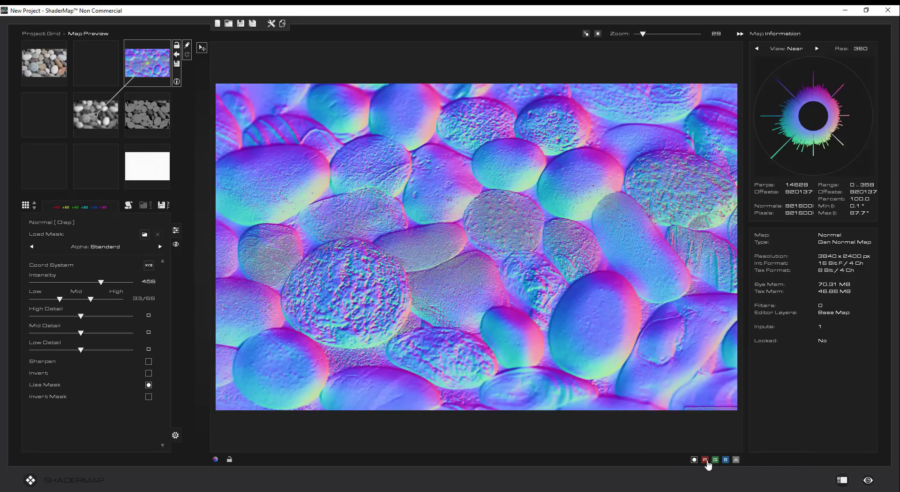
{"action": "left_click", "coordinate": [705, 460]}
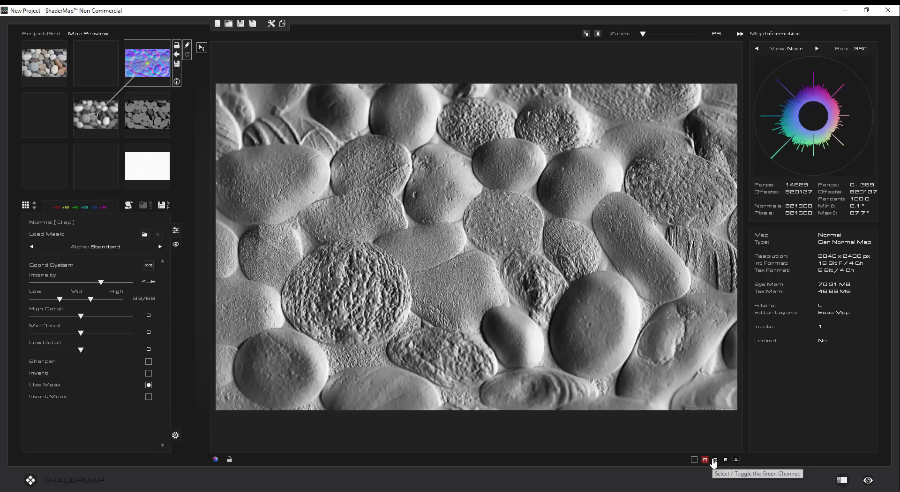
{"action": "left_click", "coordinate": [719, 461]}
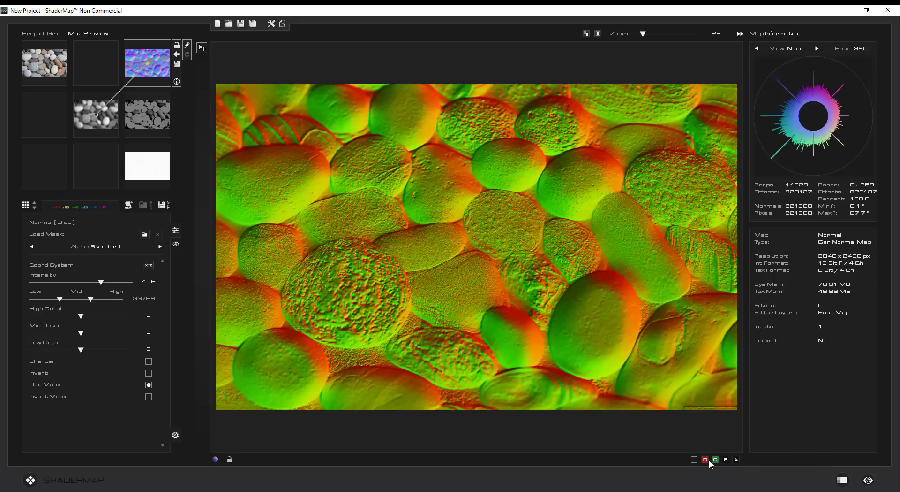
{"action": "left_click", "coordinate": [727, 460]}
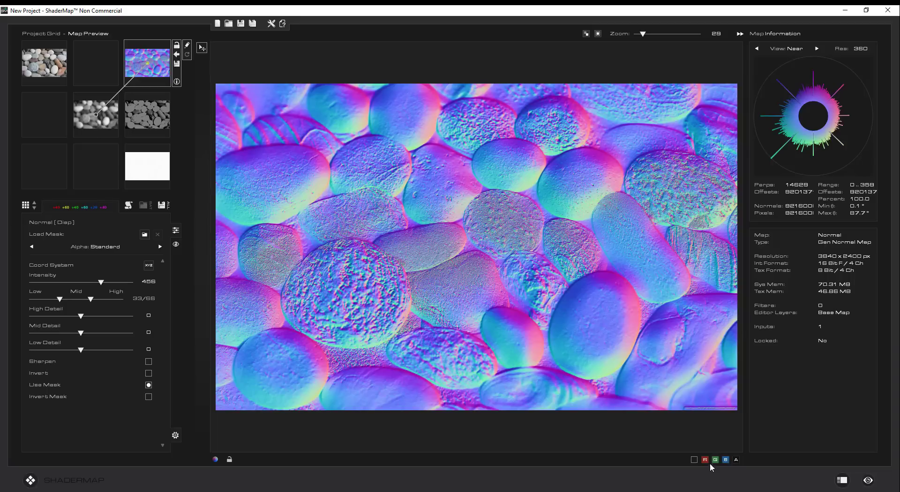
{"action": "left_click", "coordinate": [736, 460]}
{"action": "left_click", "coordinate": [736, 460]}
{"action": "left_click", "coordinate": [694, 460]}
Reduce the normal map's intensity to about 290 and open the management of its additional filters
{"action": "left_click_drag", "start_coordinate": [101, 281], "coordinate": [92, 282]}
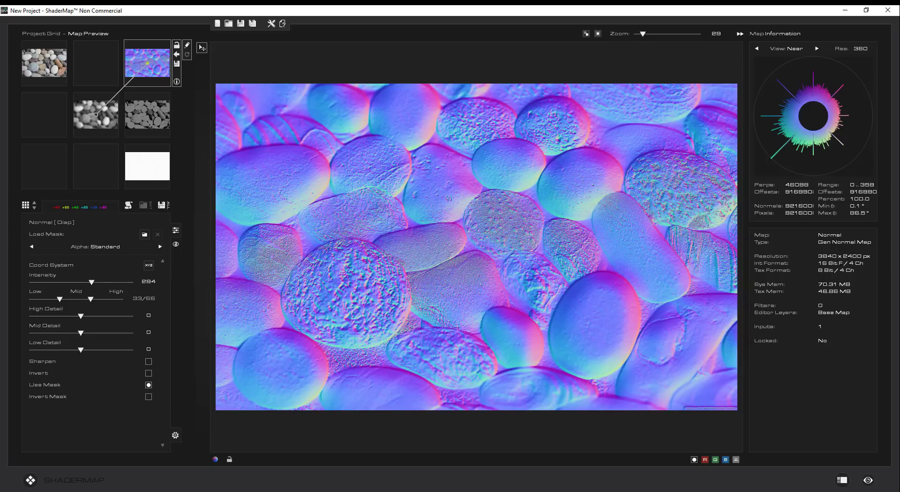
{"action": "left_click", "coordinate": [176, 244]}
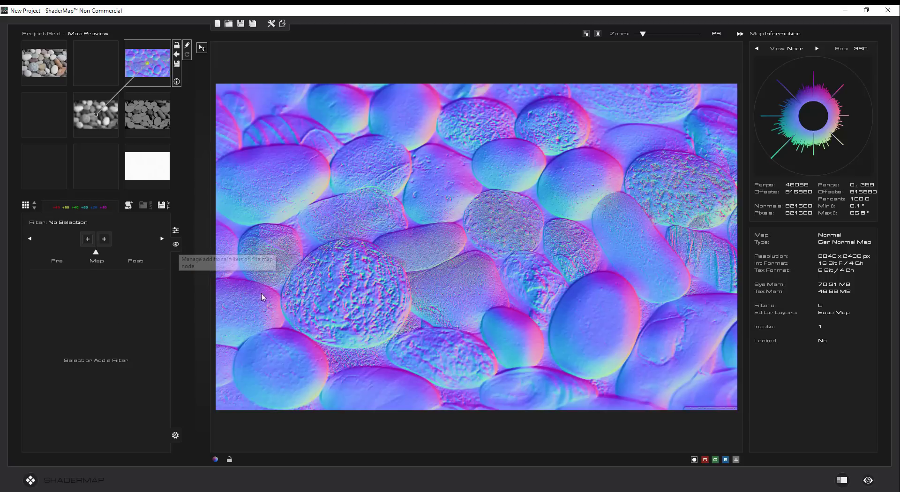
Return to the Material Visualizer and add a second light that shines on the cylinder from its left side
{"action": "left_click", "coordinate": [869, 479]}
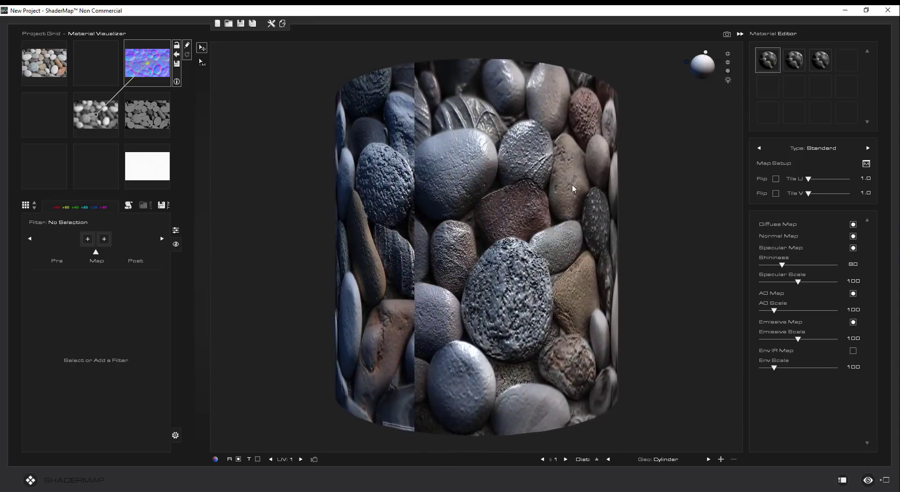
{"action": "left_click_drag", "start_coordinate": [573, 188], "coordinate": [541, 223]}
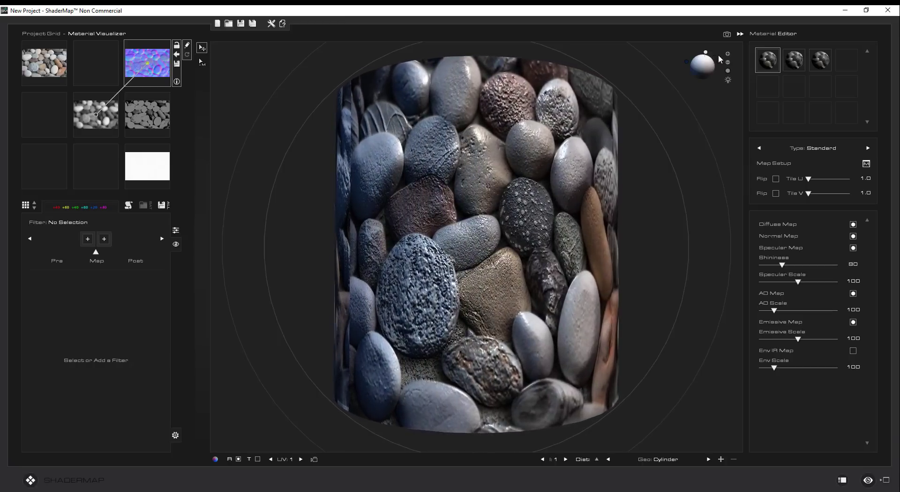
{"action": "left_click", "coordinate": [728, 63]}
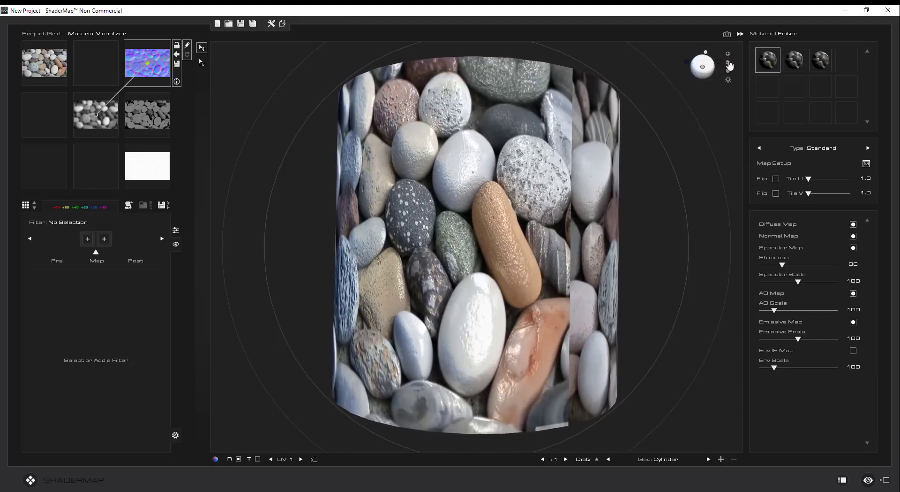
{"action": "left_click_drag", "start_coordinate": [704, 67], "coordinate": [697, 64]}
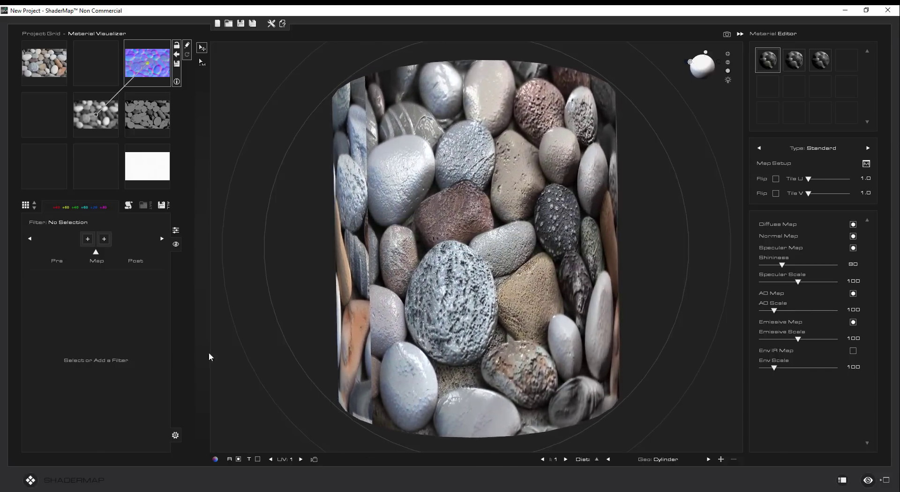
Review the filters that can be added before and after the normal map is rendered
{"action": "left_click", "coordinate": [87, 239]}
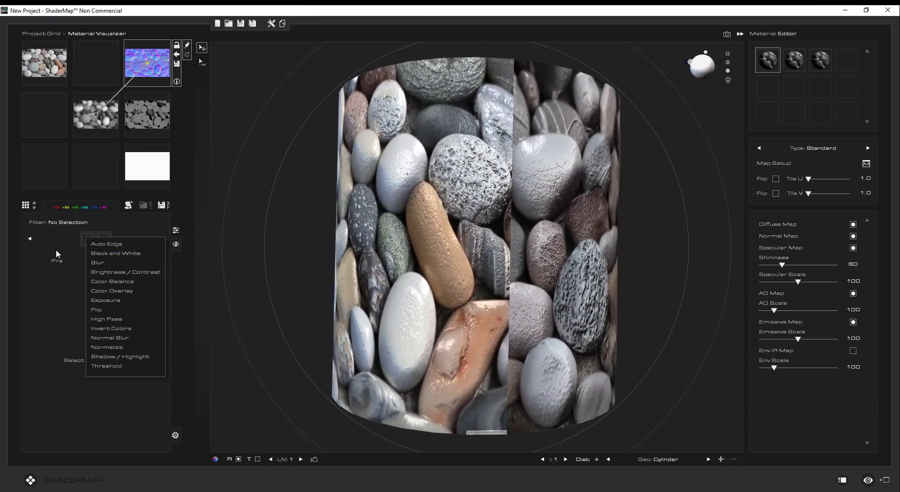
{"action": "left_click", "coordinate": [80, 255]}
{"action": "left_click", "coordinate": [102, 241]}
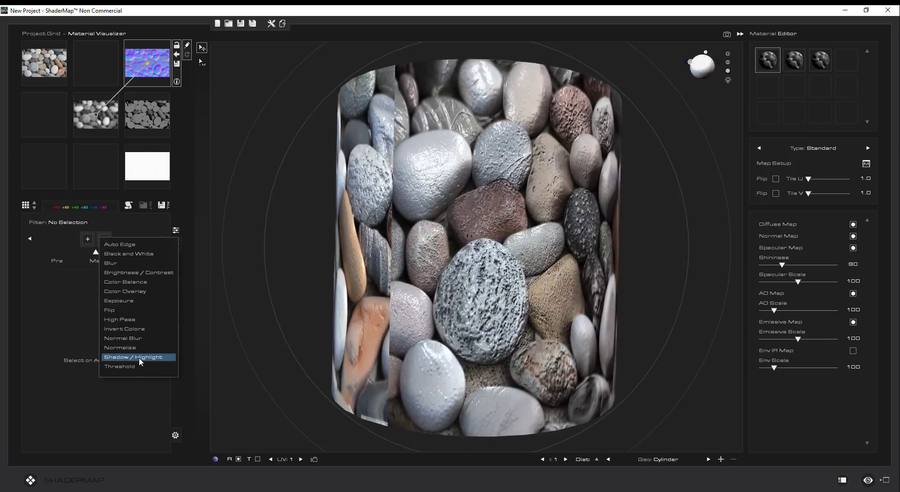
{"action": "left_click", "coordinate": [63, 246]}
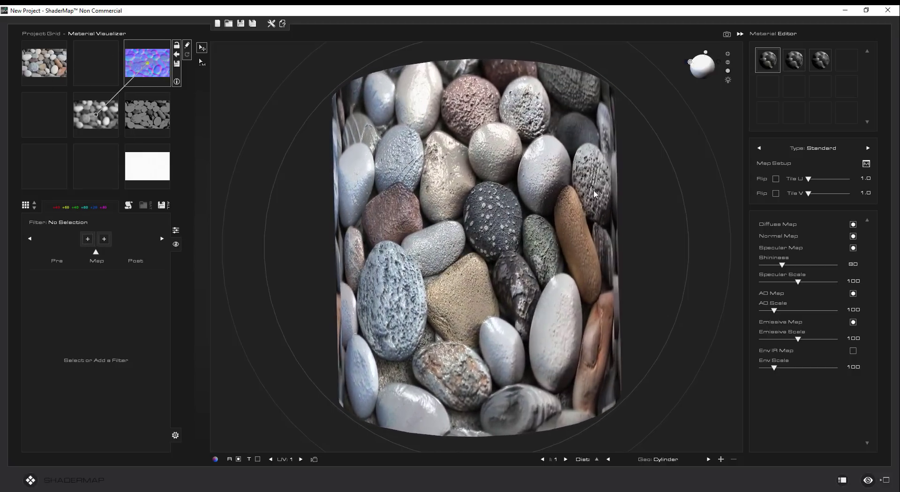
Try a High Pass filter applied before the normal map is rendered, and delete it
{"action": "left_click", "coordinate": [91, 240]}
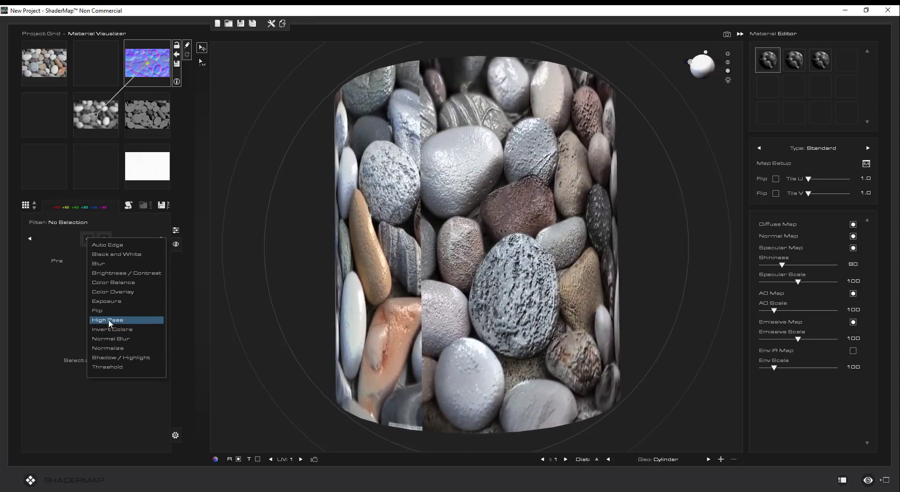
{"action": "left_click", "coordinate": [118, 320]}
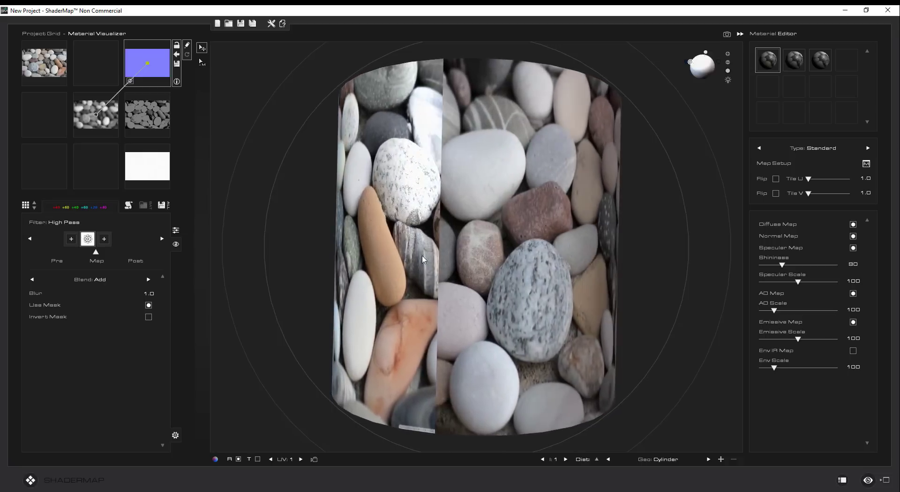
{"action": "left_click", "coordinate": [105, 247]}
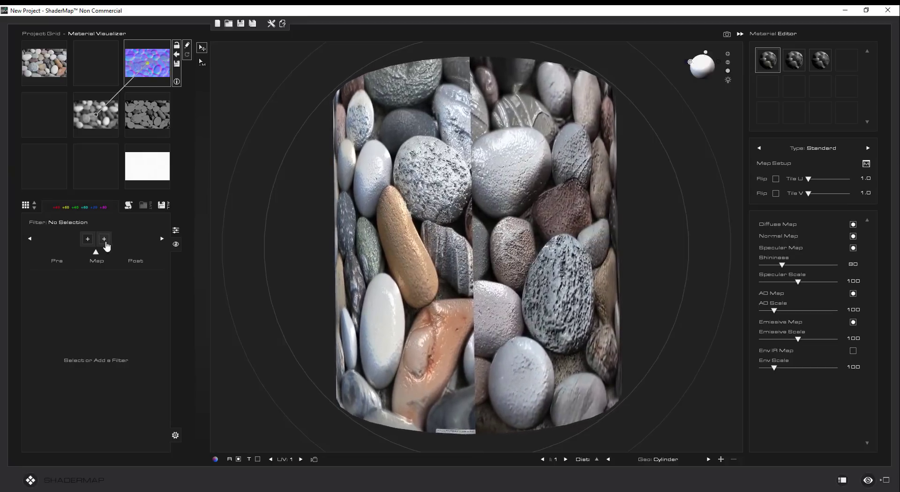
Try a High Pass filter applied after the normal map is rendered, and delete it
{"action": "left_click", "coordinate": [105, 239]}
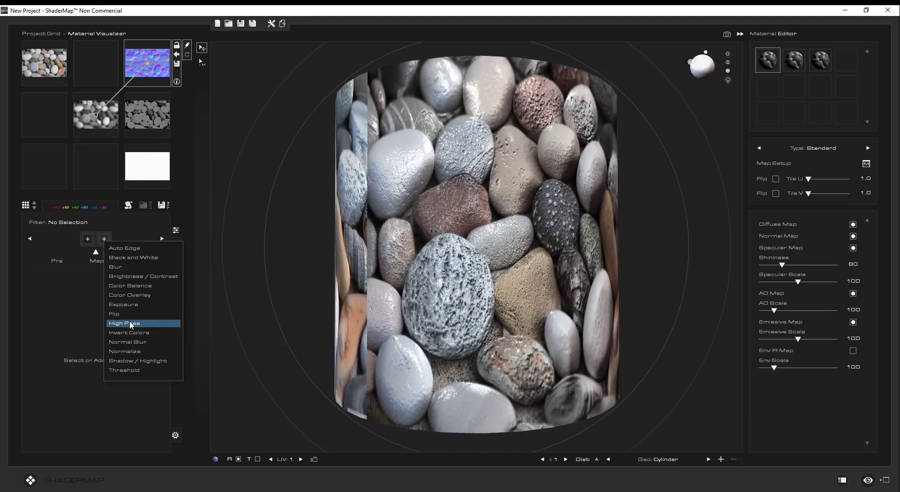
{"action": "left_click", "coordinate": [130, 323]}
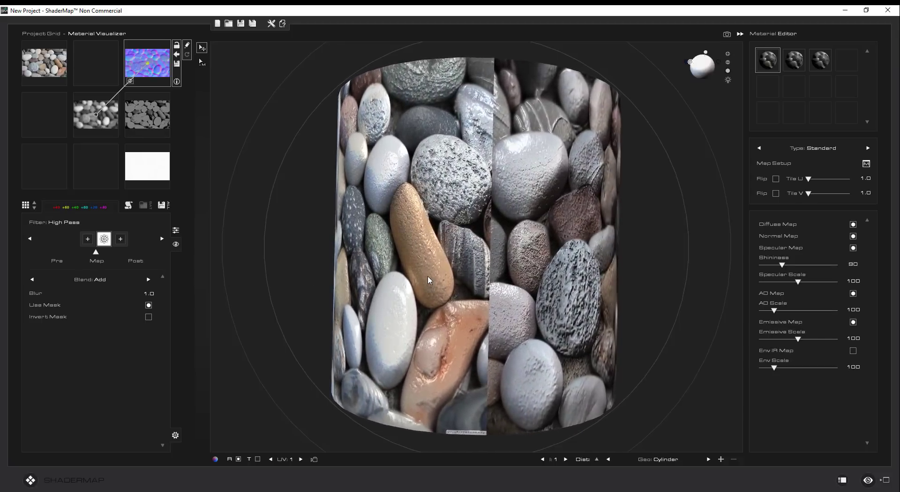
{"action": "right_click", "coordinate": [112, 243]}
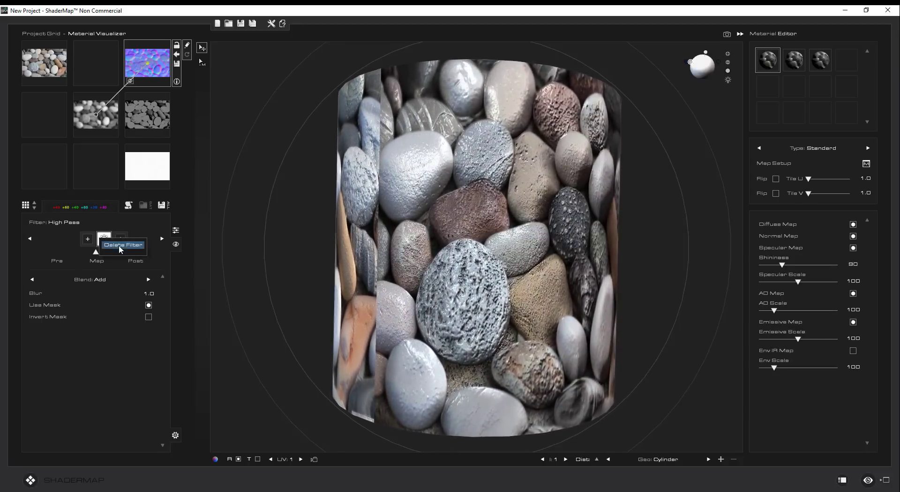
{"action": "left_click", "coordinate": [120, 244]}
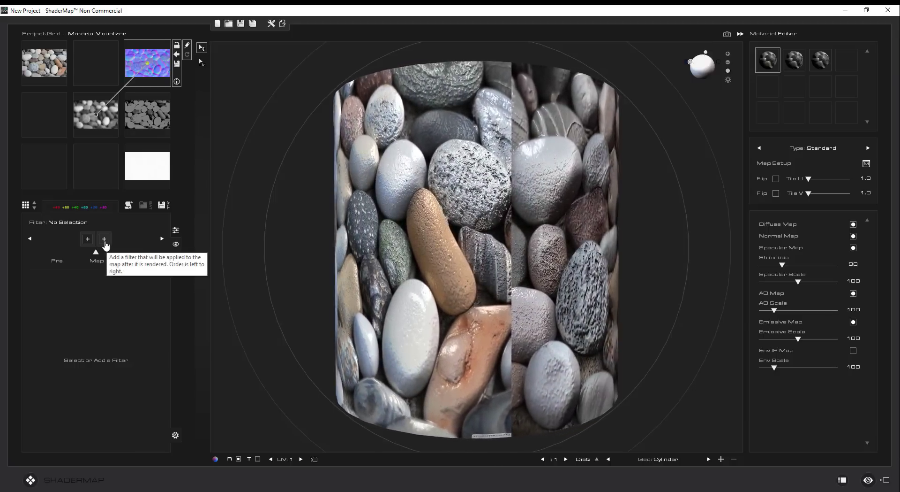
Try a Color Balance filter with Red at -21 on the stones source image, and delete it
{"action": "left_click", "coordinate": [104, 240]}
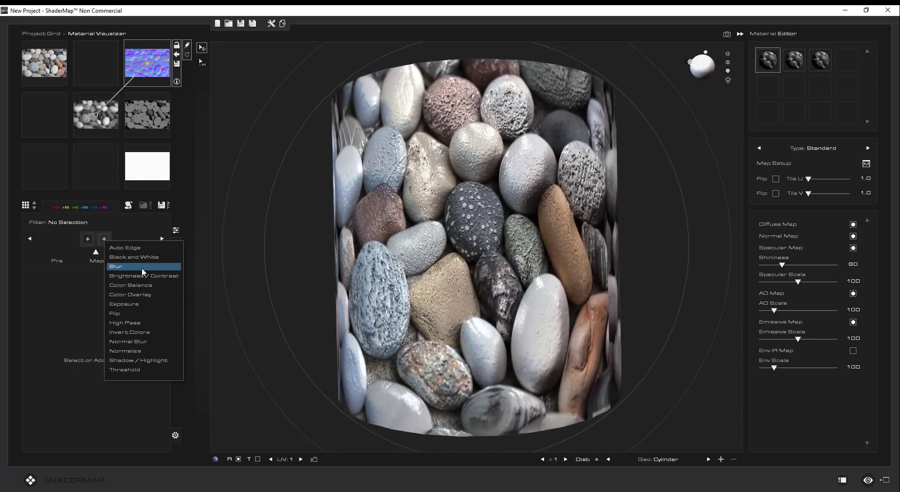
{"action": "left_click", "coordinate": [47, 71]}
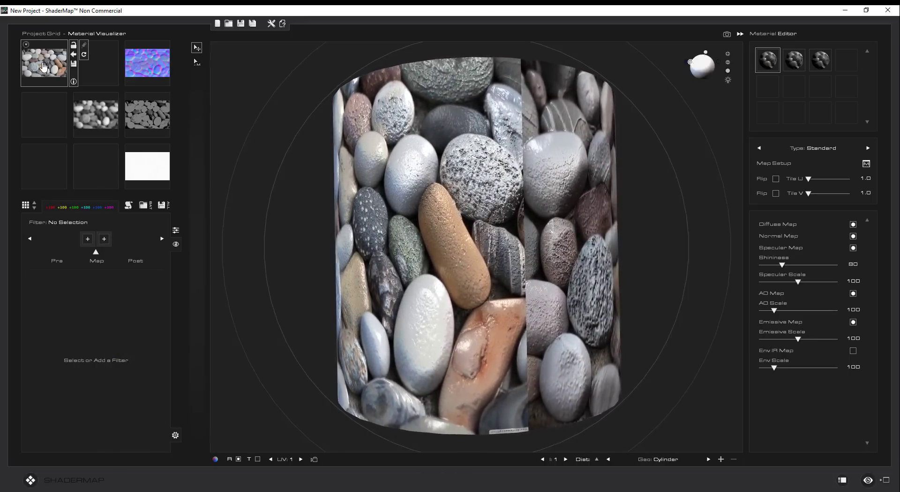
{"action": "left_click", "coordinate": [104, 239]}
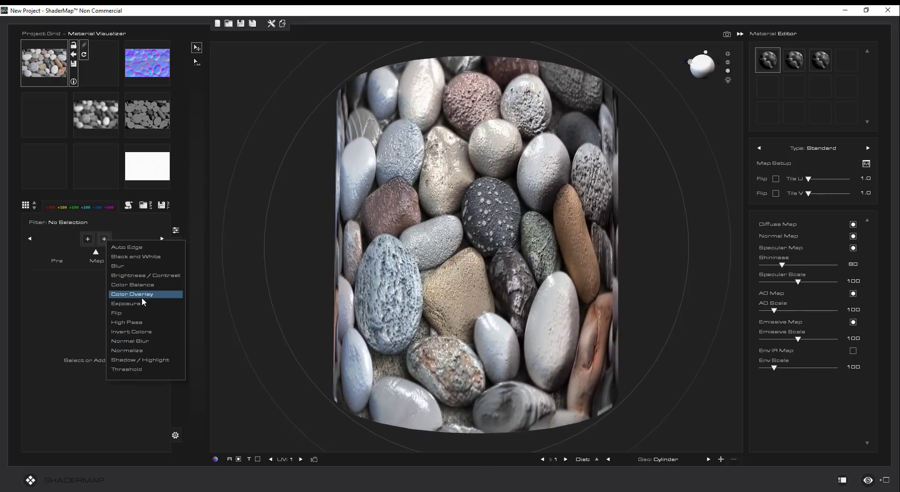
{"action": "left_click", "coordinate": [68, 313]}
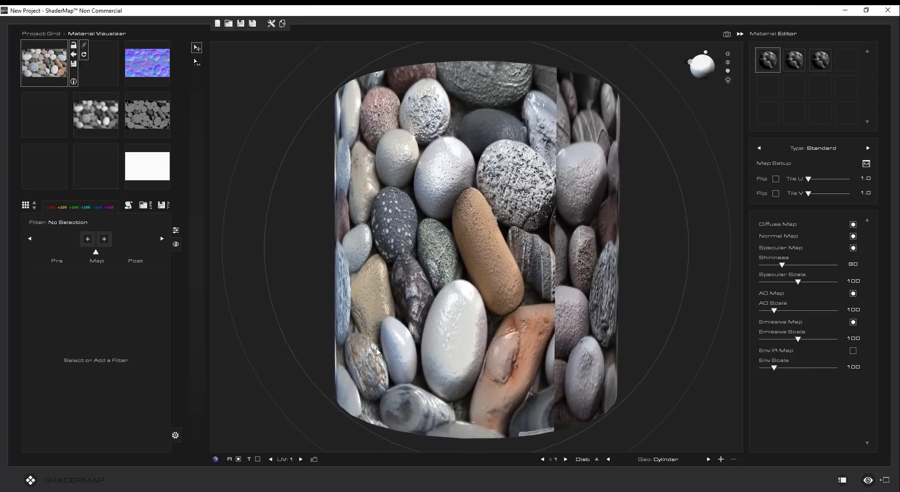
{"action": "left_click", "coordinate": [104, 239]}
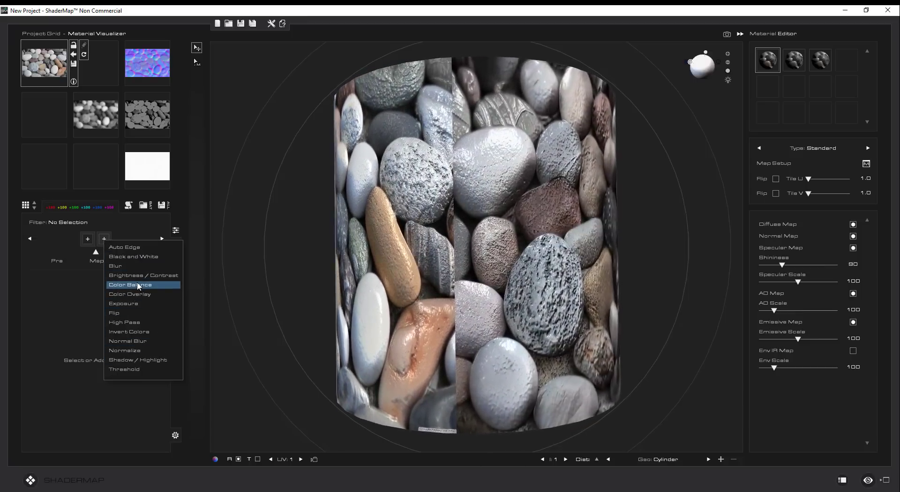
{"action": "left_click", "coordinate": [137, 285]}
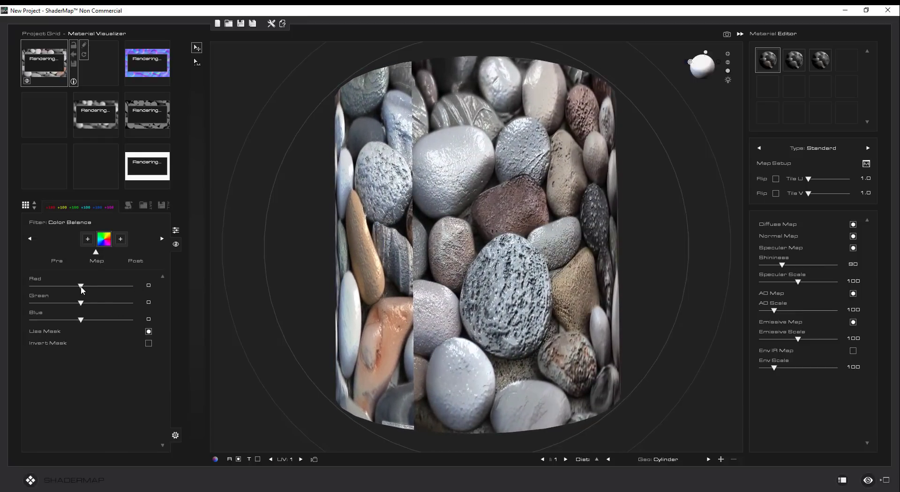
{"action": "left_click_drag", "start_coordinate": [84, 287], "coordinate": [117, 287]}
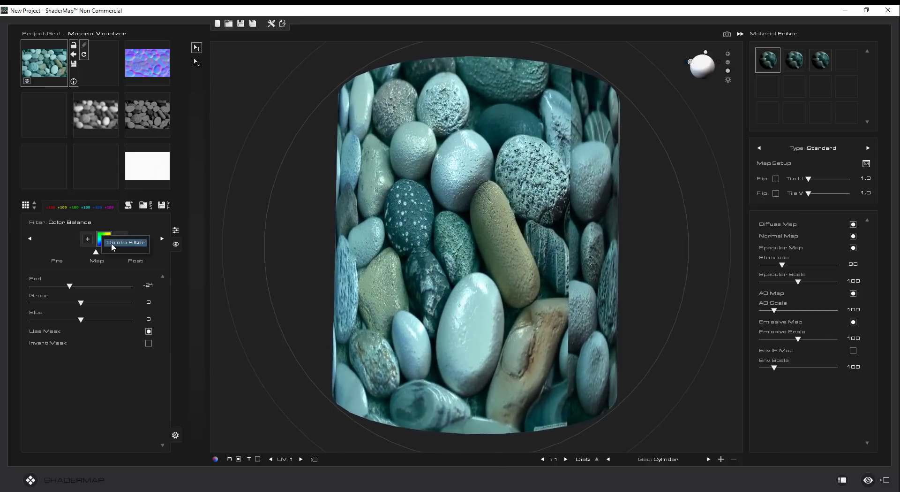
{"action": "left_click", "coordinate": [113, 243]}
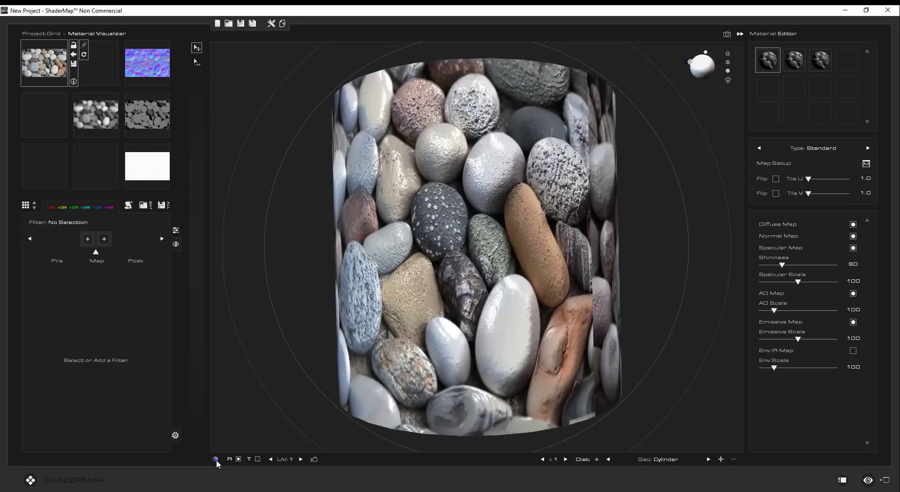
Try a dark teal solid background colour for the visualizer, and cancel the colour change
{"action": "left_click", "coordinate": [215, 459]}
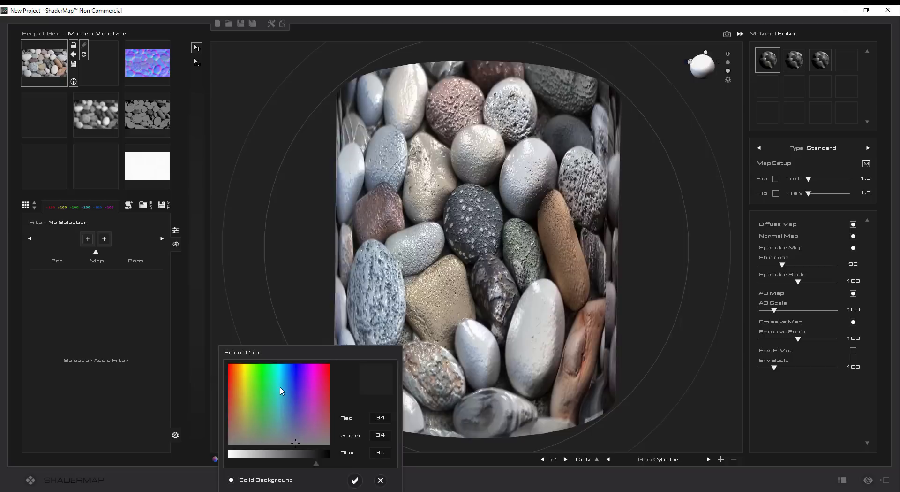
{"action": "left_click_drag", "start_coordinate": [286, 421], "coordinate": [273, 400]}
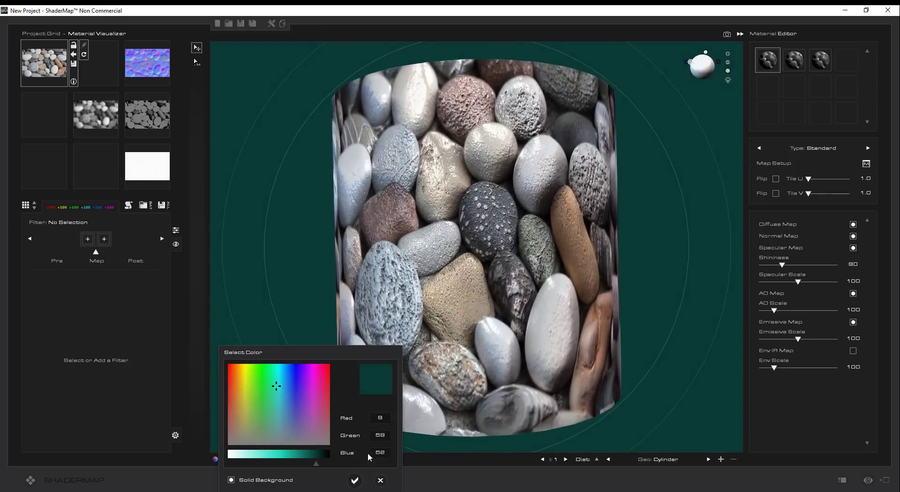
{"action": "left_click", "coordinate": [380, 479]}
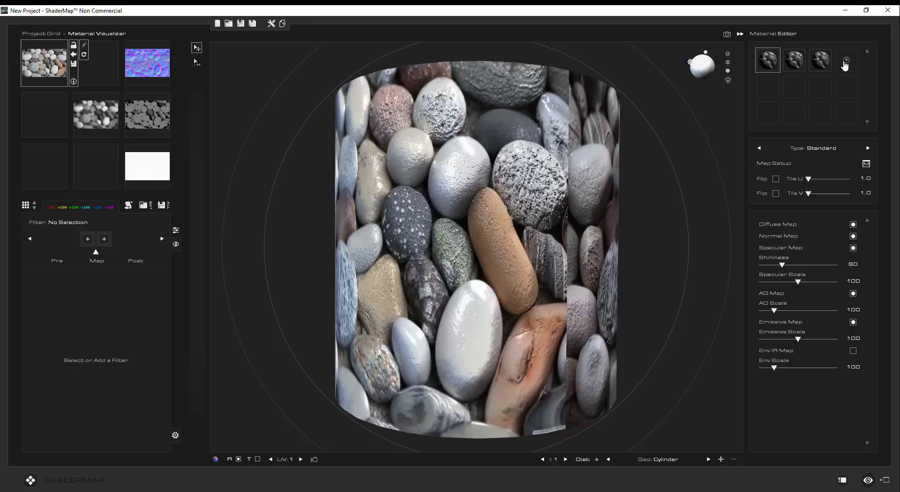
Add a PBR [RMAO] material in the fourth material slot and assign the stones image as its Albedo Map
{"action": "left_click", "coordinate": [849, 61]}
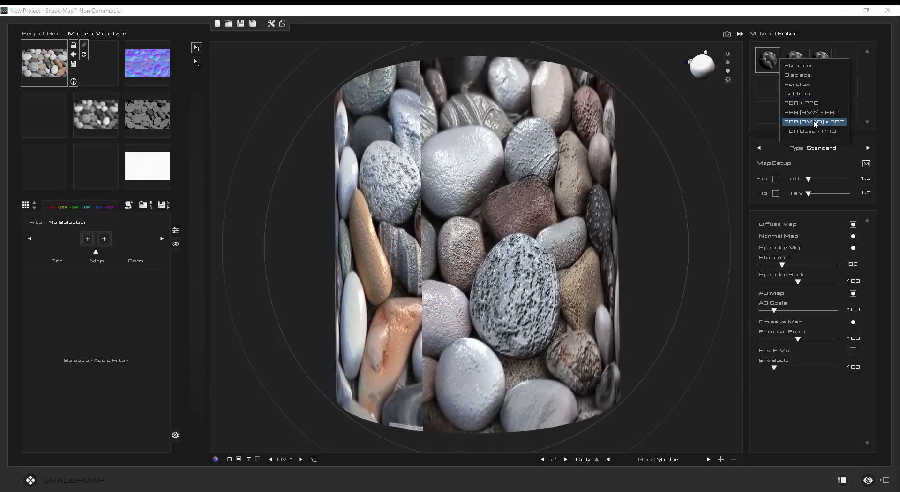
{"action": "left_click", "coordinate": [815, 122]}
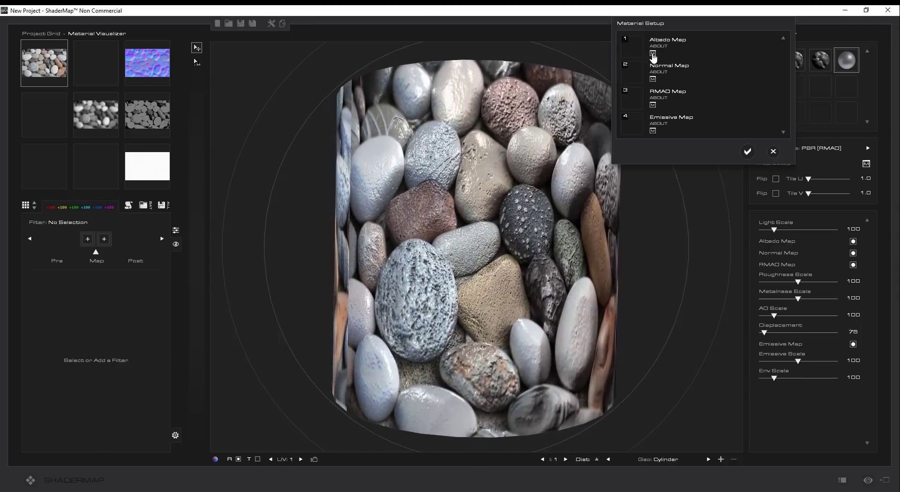
{"action": "left_click", "coordinate": [653, 54]}
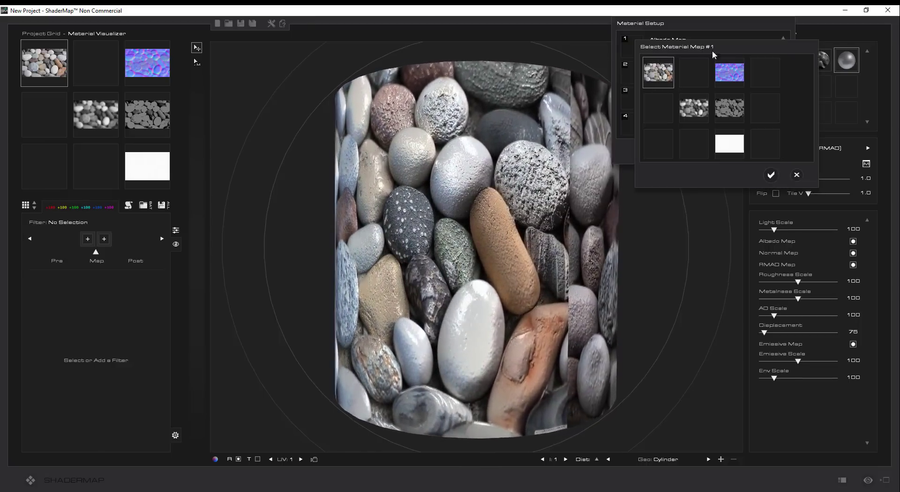
{"action": "left_click", "coordinate": [771, 175]}
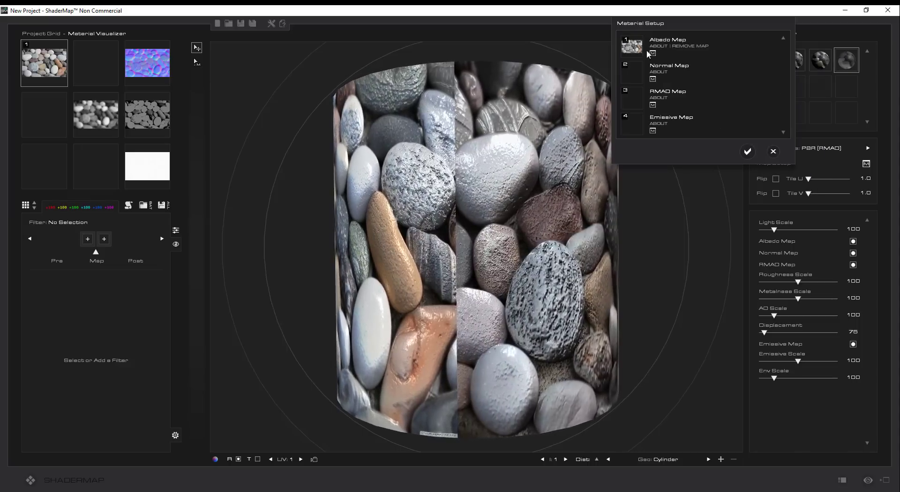
Assign the blue normal map as the new material's Normal Map and the blurred grayscale stones map as its RMAO Map
{"action": "left_click", "coordinate": [653, 79]}
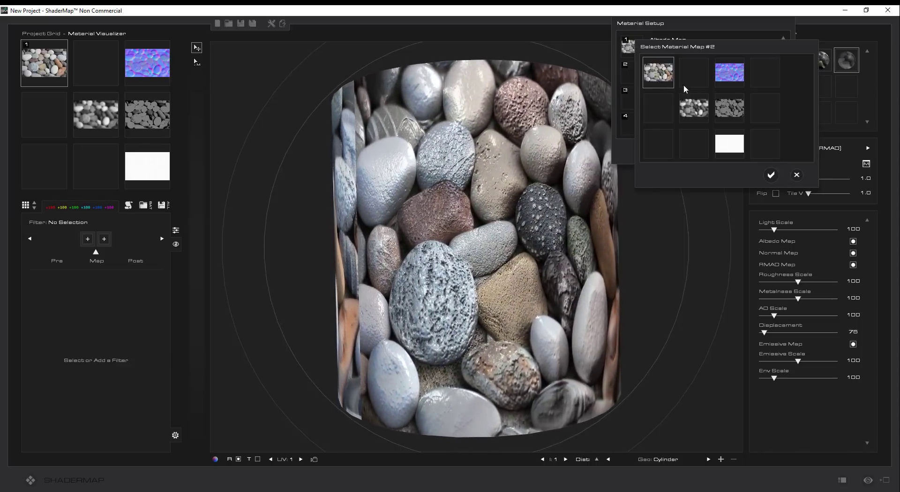
{"action": "double_click", "coordinate": [727, 72]}
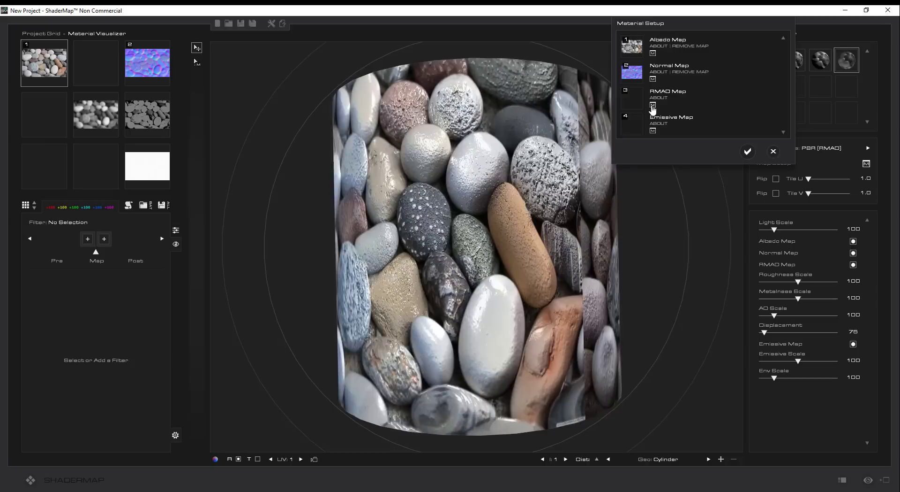
{"action": "left_click", "coordinate": [653, 105]}
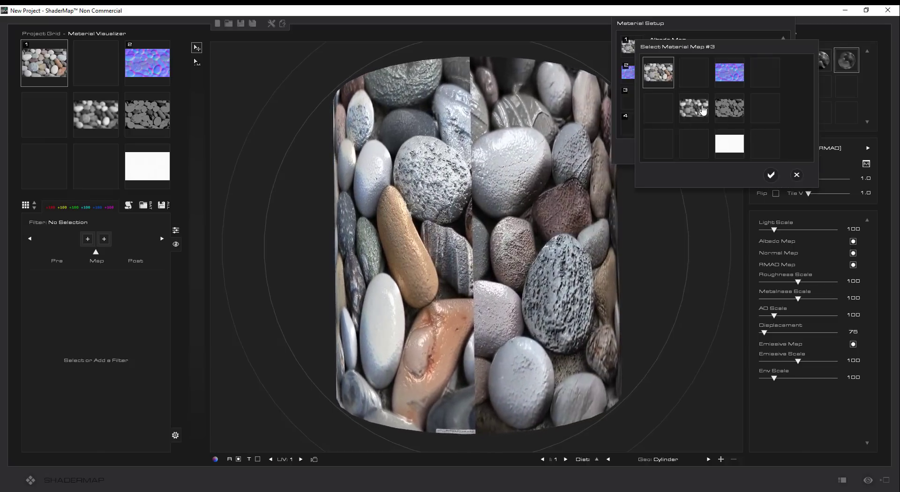
{"action": "double_click", "coordinate": [695, 108]}
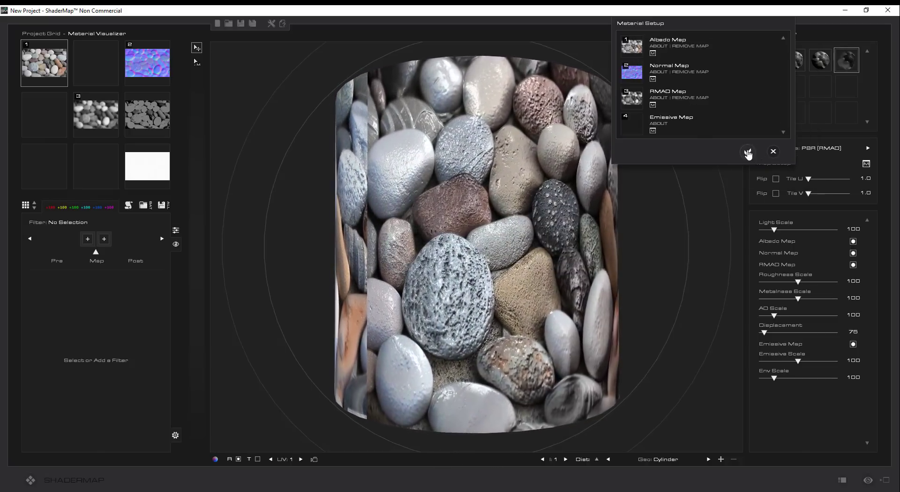
{"action": "left_click", "coordinate": [748, 151]}
Apply the PBR [RMAO] material to the cylinder and redirect the lights shining on it
{"action": "left_click_drag", "start_coordinate": [854, 62], "coordinate": [456, 232]}
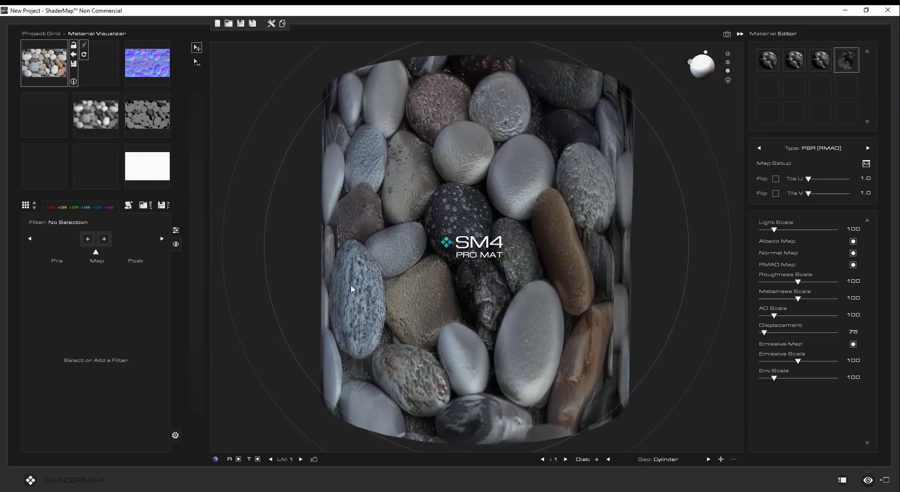
{"action": "left_click_drag", "start_coordinate": [302, 221], "coordinate": [241, 334]}
{"action": "left_click_drag", "start_coordinate": [343, 263], "coordinate": [527, 265]}
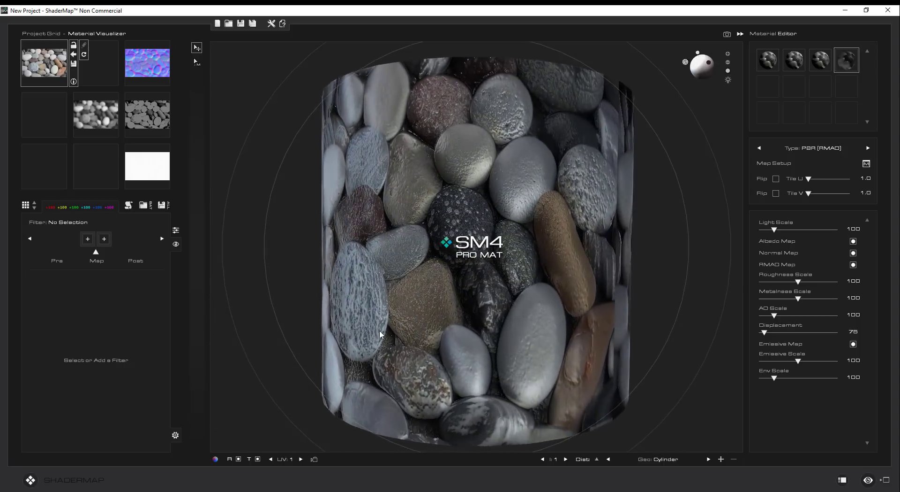
{"action": "left_click_drag", "start_coordinate": [379, 330], "coordinate": [586, 127]}
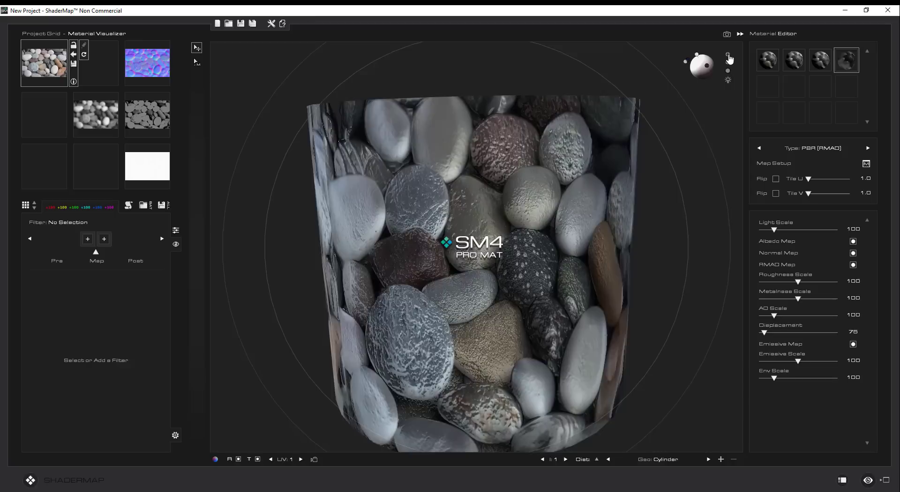
{"action": "left_click", "coordinate": [729, 62]}
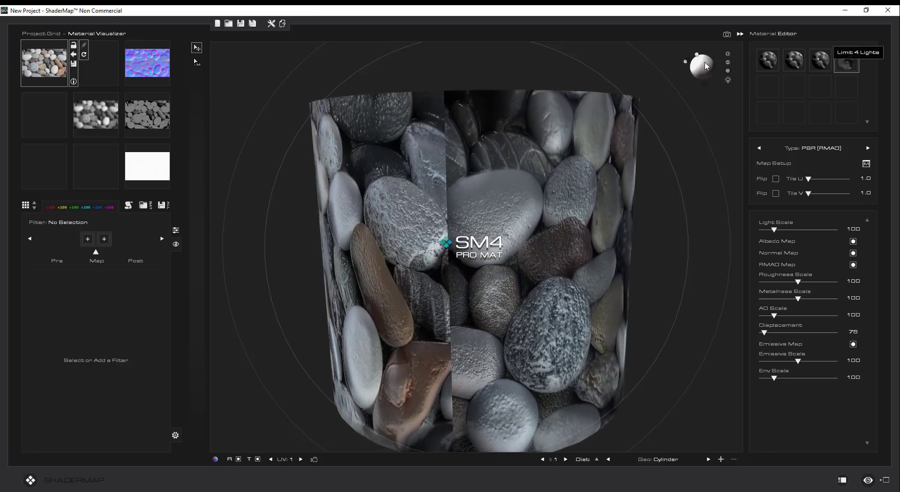
Show the environment map behind the cylinder with its blur set to 34
{"action": "left_click", "coordinate": [729, 80]}
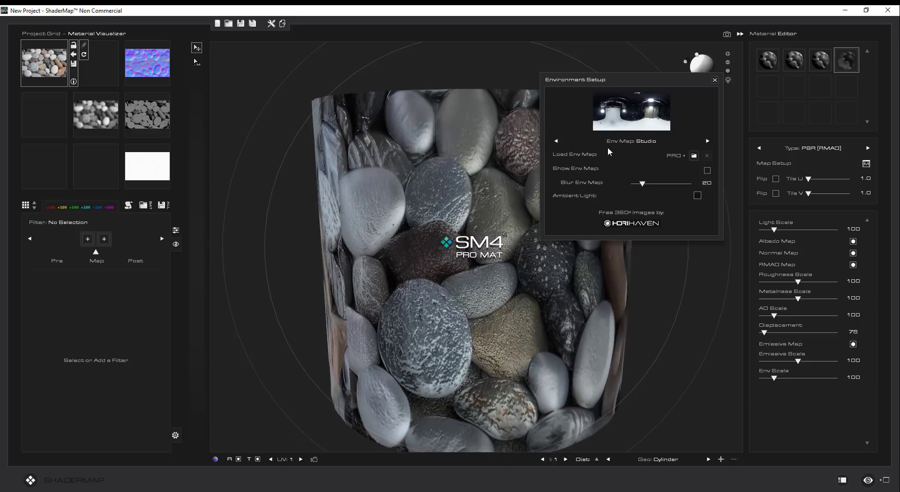
{"action": "left_click_drag", "start_coordinate": [640, 182], "coordinate": [651, 183]}
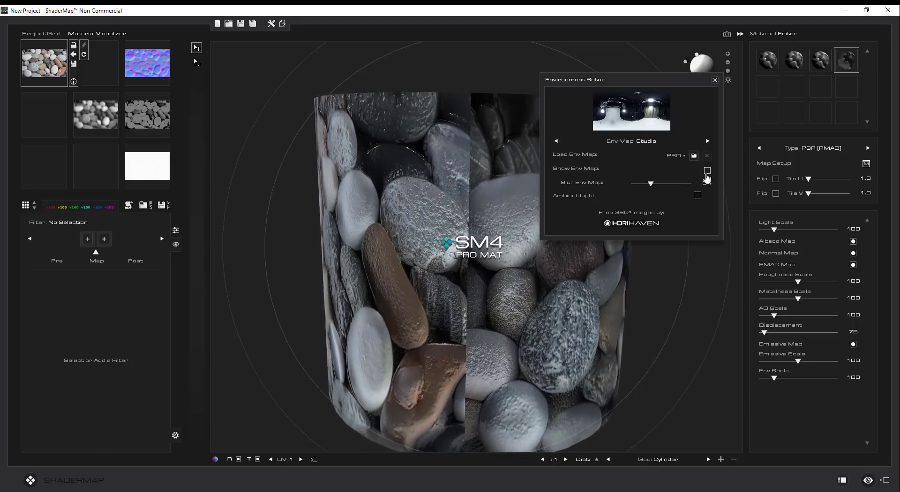
{"action": "left_click", "coordinate": [706, 172]}
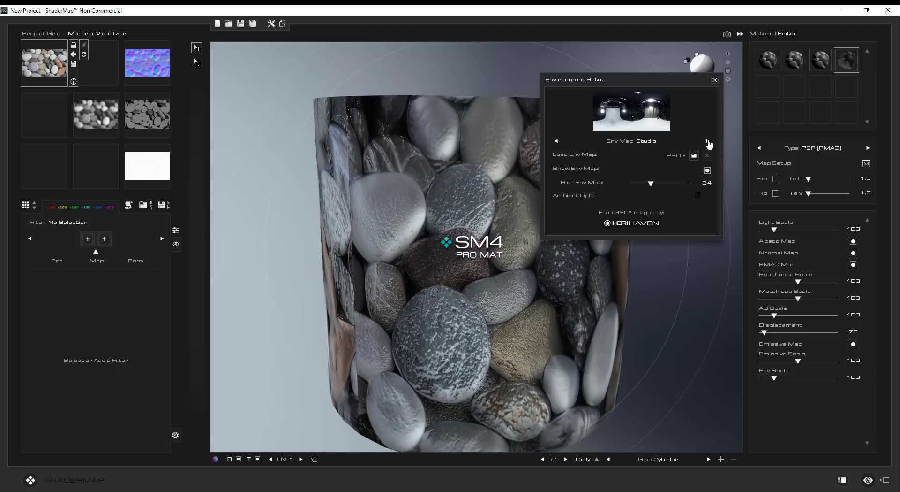
Preview the other environment maps, including Venice Sunset and Rooftop Night, ending on Skate Park
{"action": "left_click", "coordinate": [709, 142]}
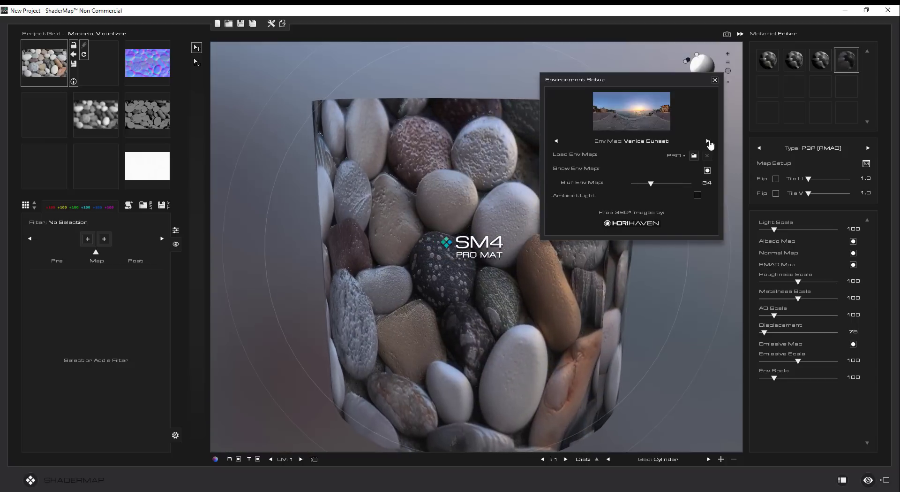
{"action": "left_click", "coordinate": [709, 141]}
{"action": "left_click", "coordinate": [709, 142]}
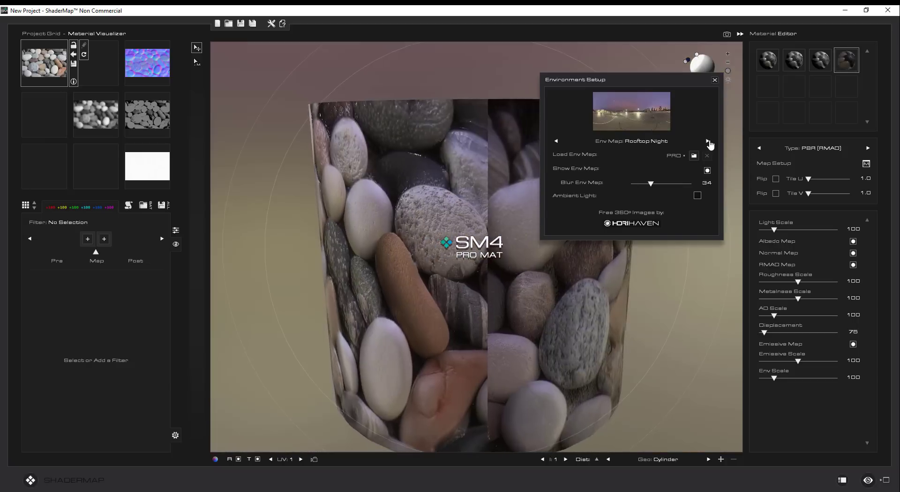
{"action": "left_click", "coordinate": [708, 141]}
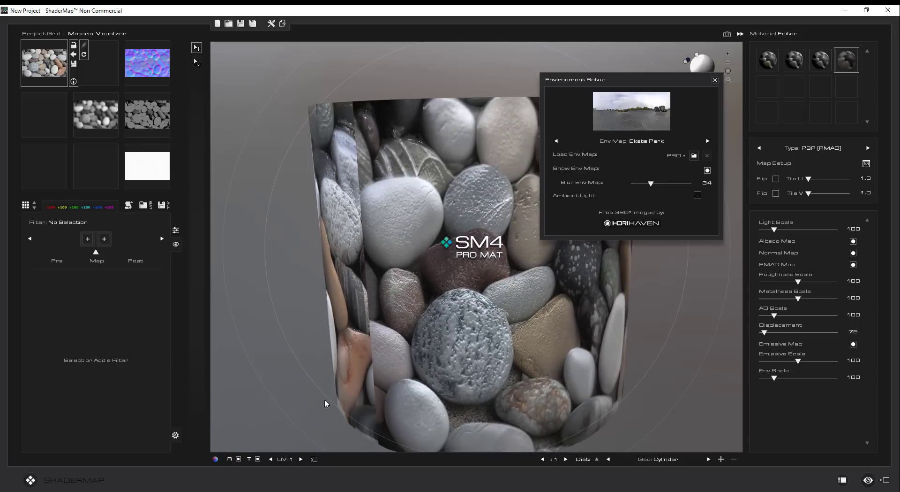
Try an environment map blur of 2, set it to 27, and switch the environment map back to Studio
{"action": "left_click_drag", "start_coordinate": [652, 184], "coordinate": [633, 190]}
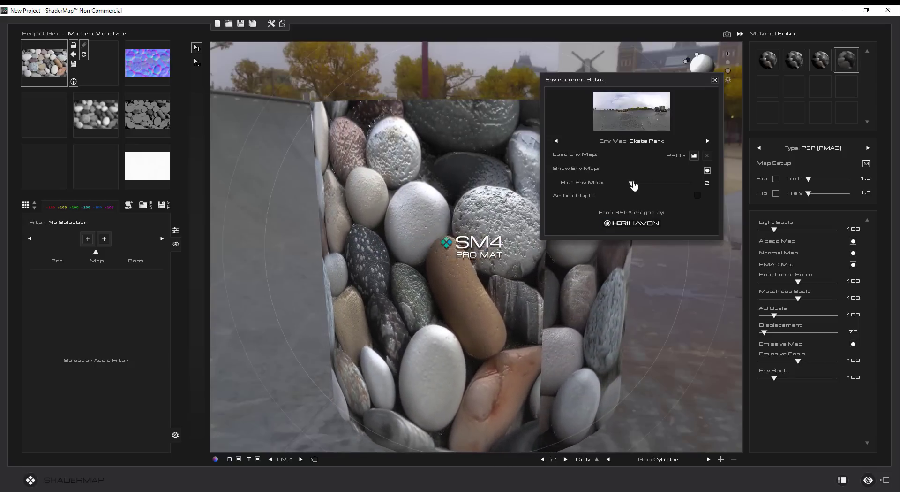
{"action": "mouse_move", "coordinate": [633, 183]}
{"action": "left_mouse_down"}
{"action": "mouse_move", "coordinate": [681, 183]}
{"action": "mouse_move", "coordinate": [621, 186]}
{"action": "mouse_move", "coordinate": [660, 186]}
{"action": "mouse_move", "coordinate": [647, 186]}
{"action": "left_mouse_up"}
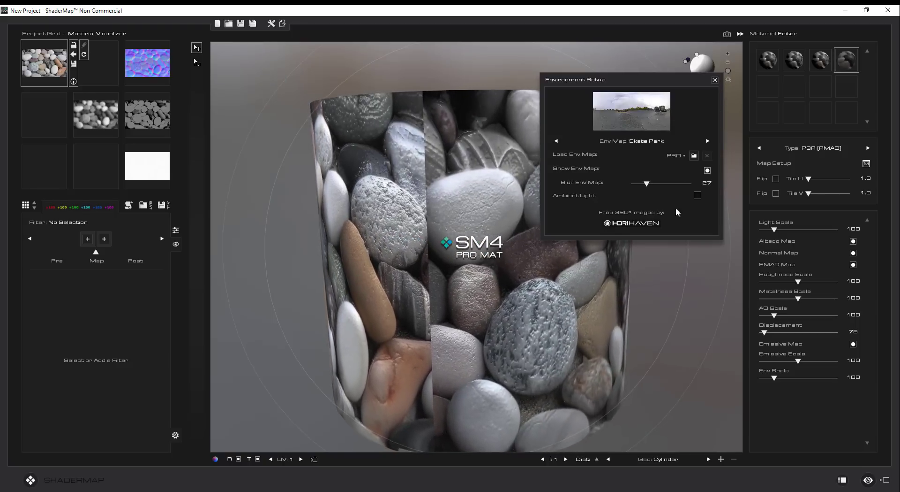
{"action": "left_click", "coordinate": [707, 142]}
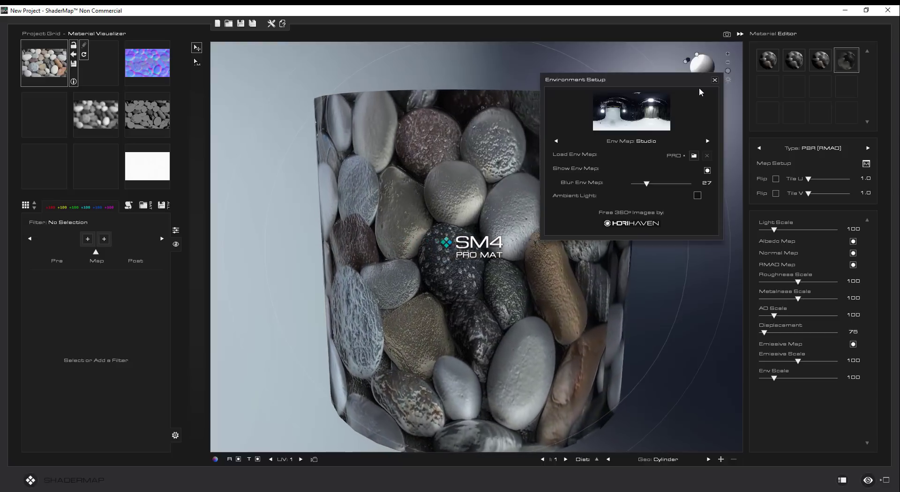
{"action": "left_click", "coordinate": [715, 80]}
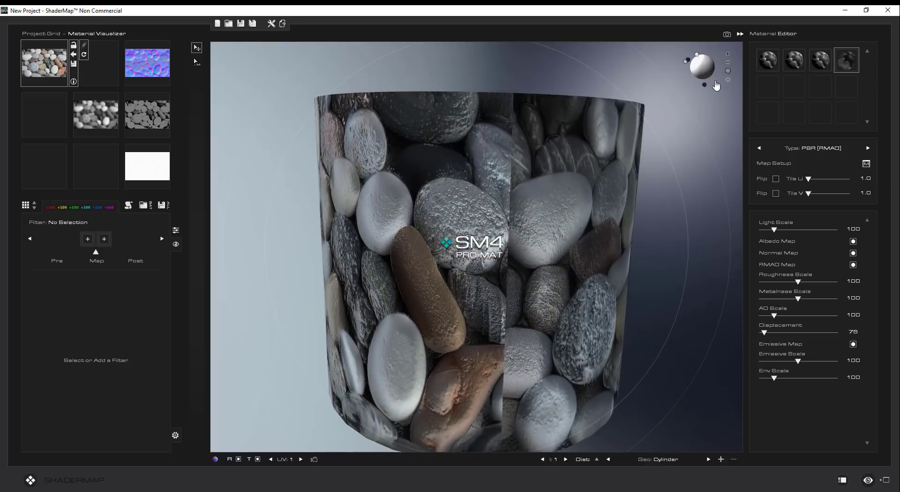
{"action": "left_click_drag", "start_coordinate": [592, 246], "coordinate": [448, 299]}
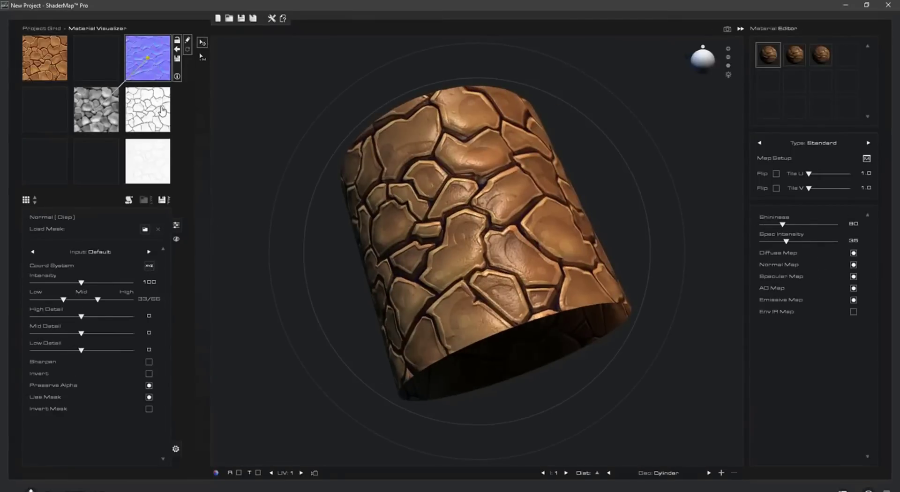
Set the cracked-rock normal map's Intensity to 351, Mid Detail to -46 and Low Detail to -91, and inspect the displaced cylinder
{"action": "left_click", "coordinate": [151, 67]}
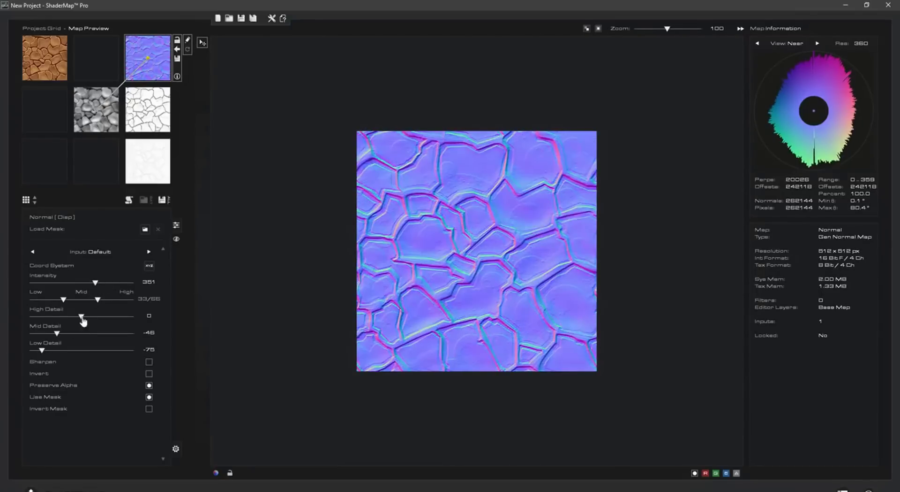
{"action": "key", "text": "space"}
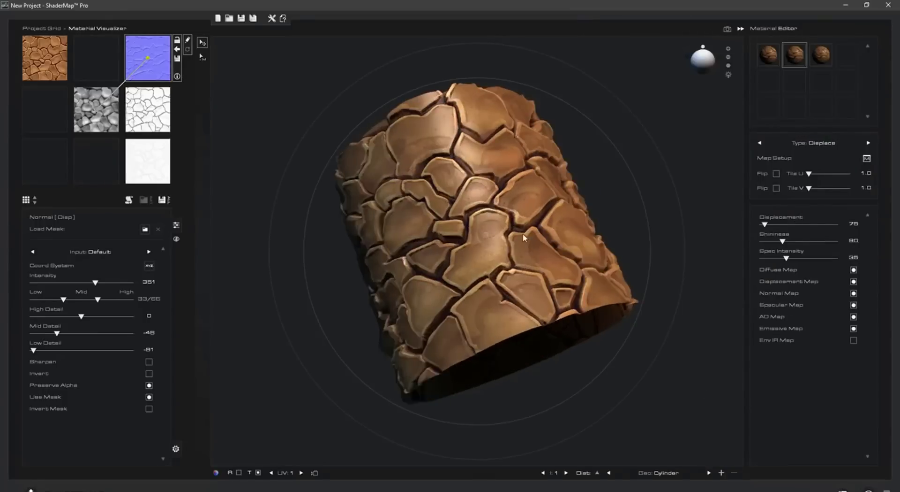
{"action": "left_click_drag", "start_coordinate": [524, 237], "coordinate": [586, 234]}
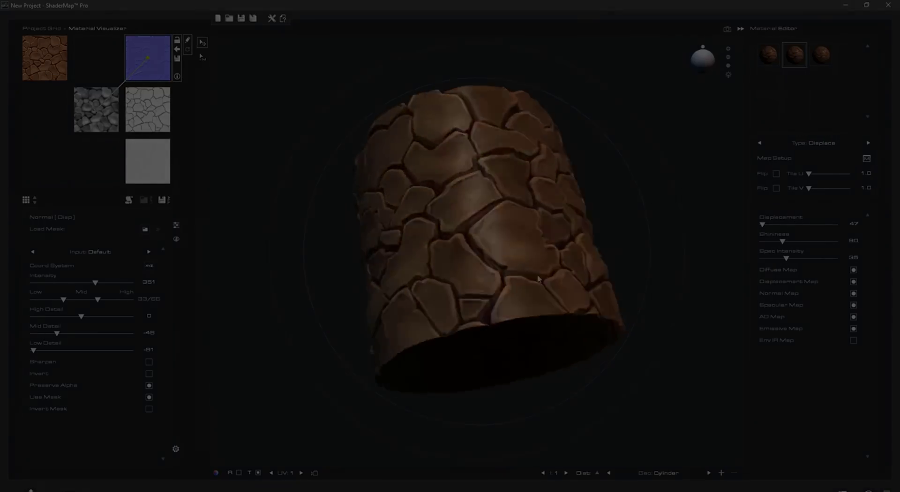